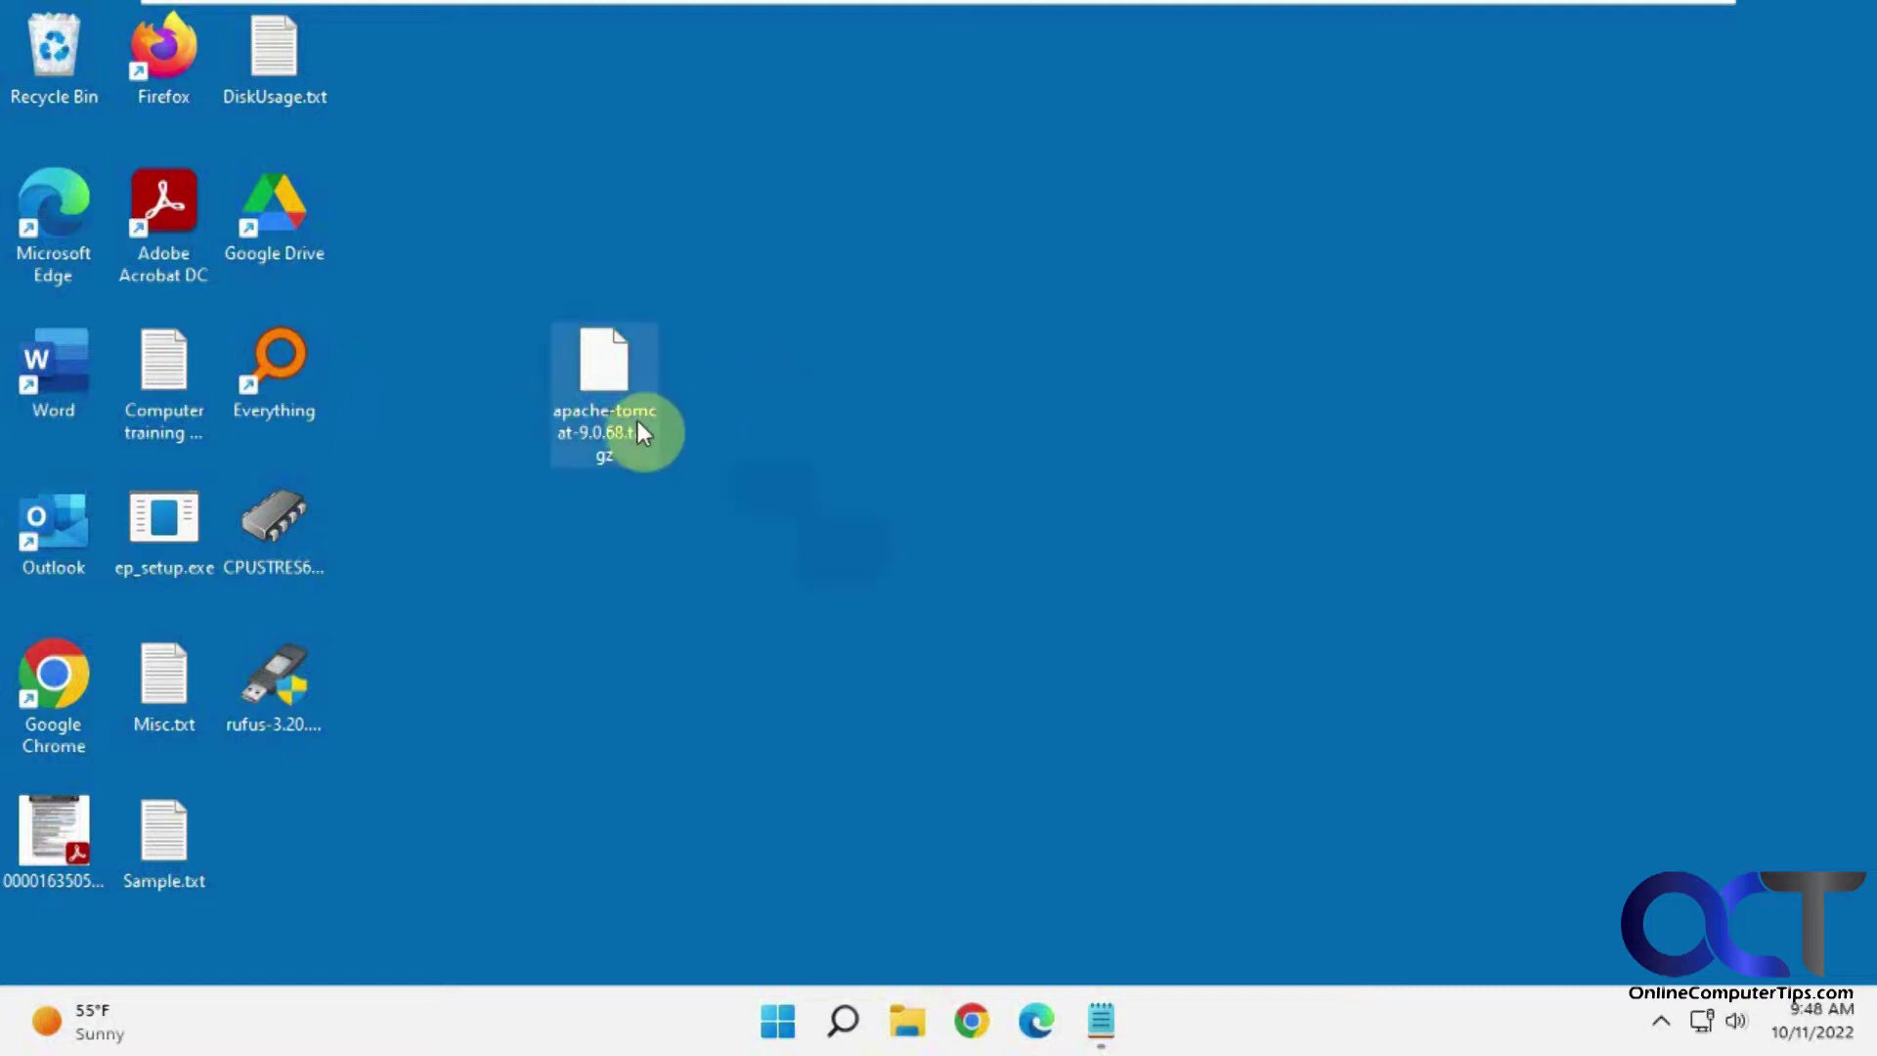
Step: Try opening apache-tomcat-9.0.68.tar.gz directly from the desktop, bringing up the app-choice prompt
left_click(626, 445)
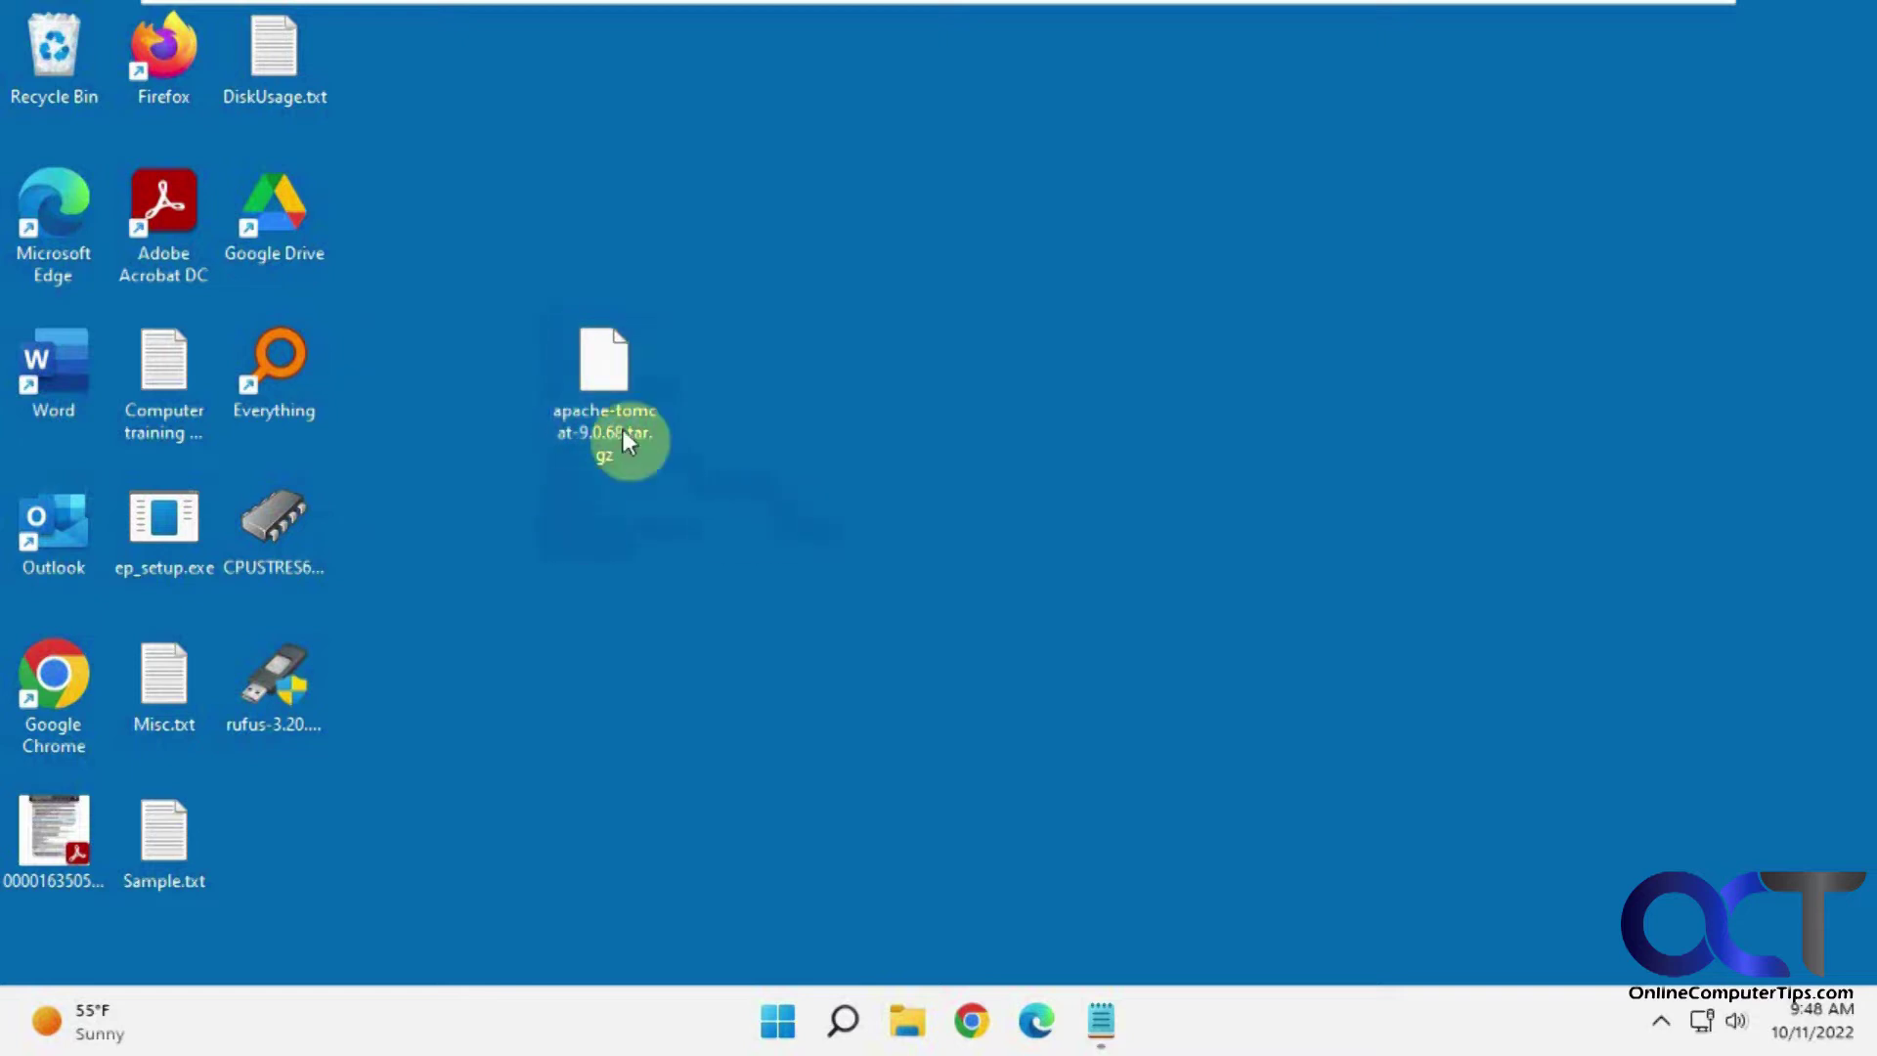
double_click(618, 404)
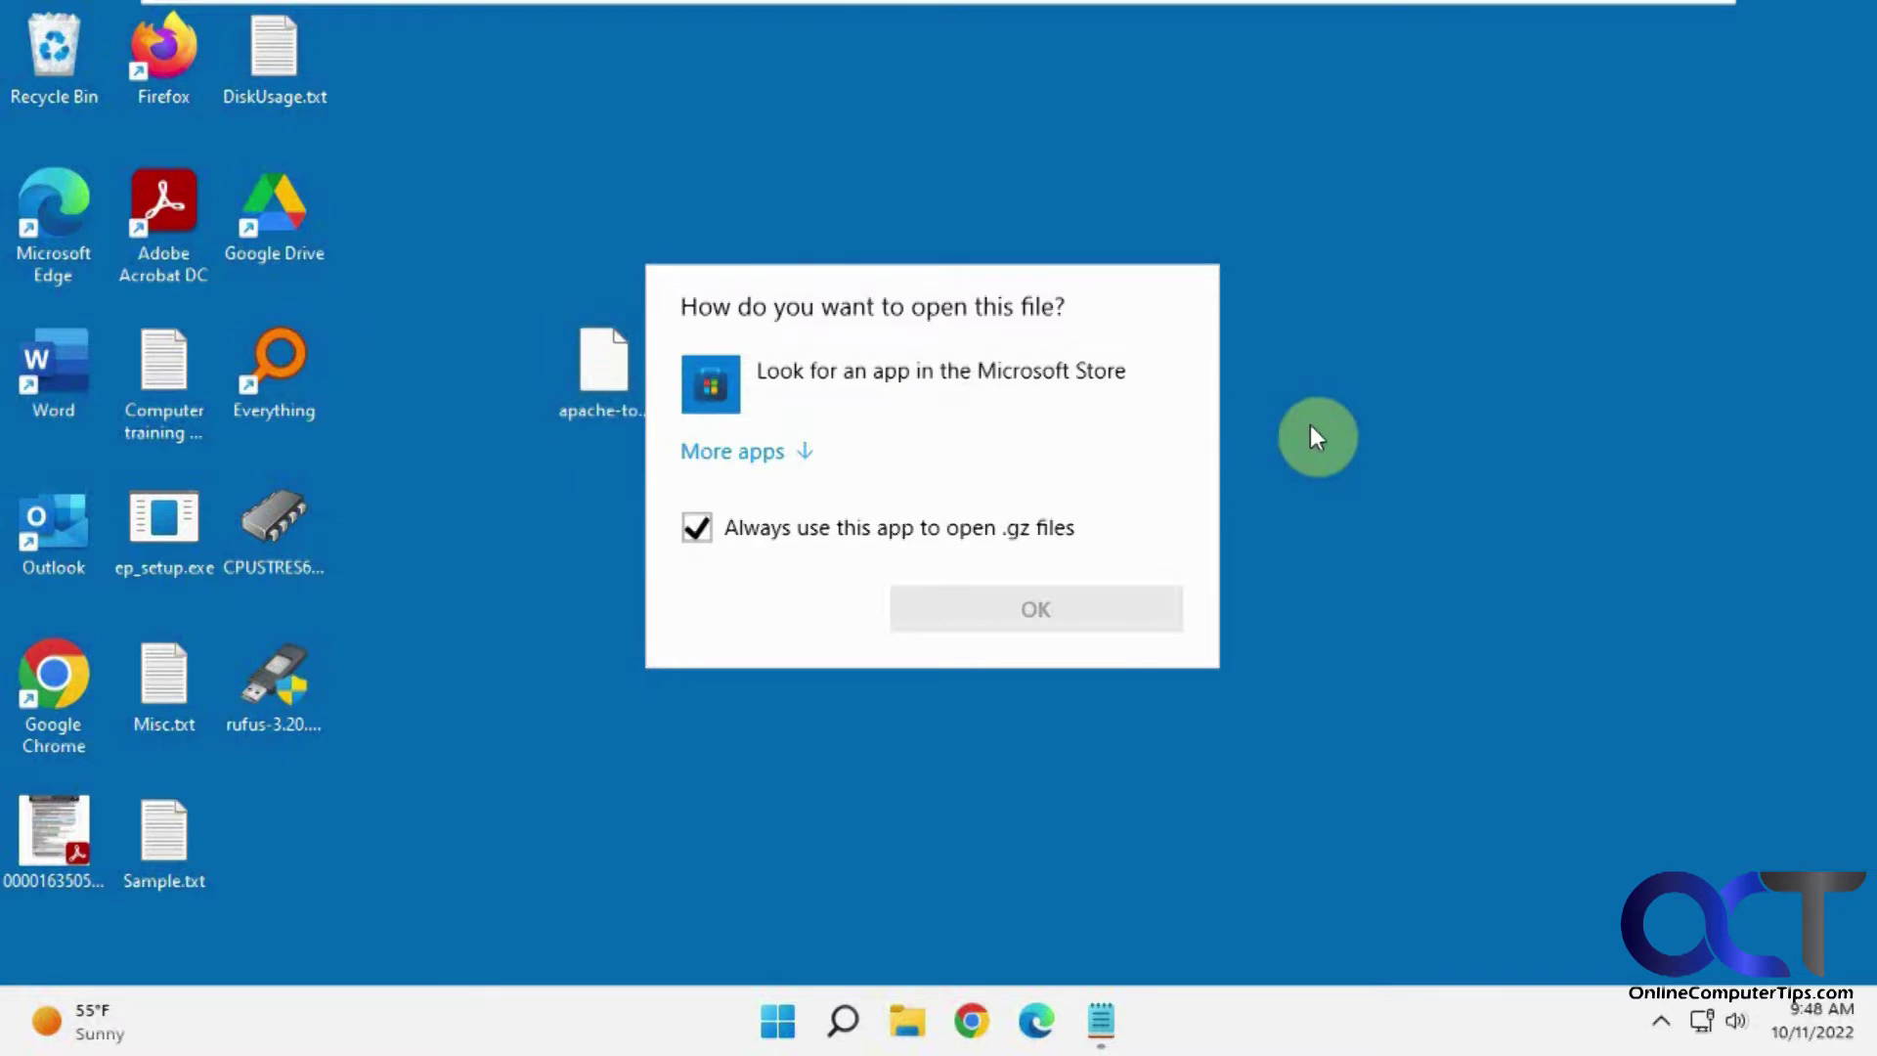
Step: Close the 'How do you want to open this file?' prompt with Esc, choosing no app
key("Escape")
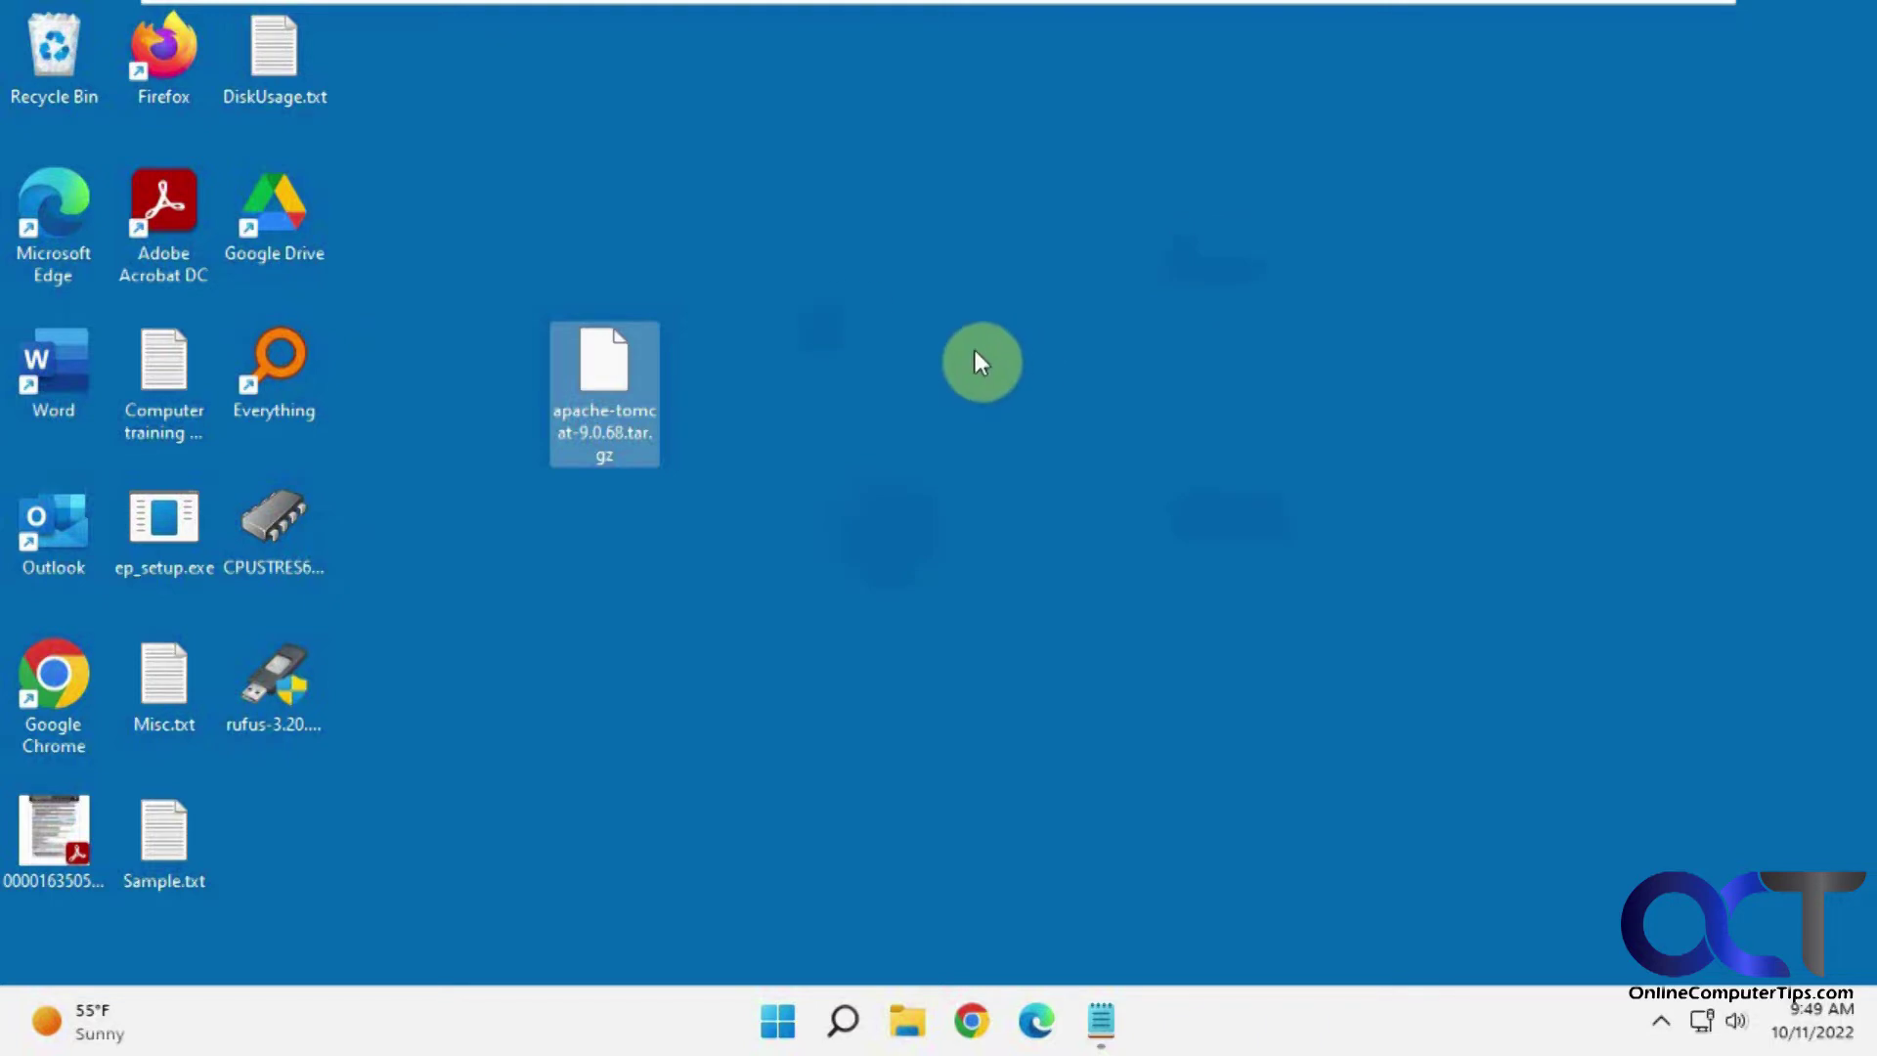
Step: Launch 7-Zip File Manager from the 7-Zip group in the Start menu's All apps list
left_click(778, 1021)
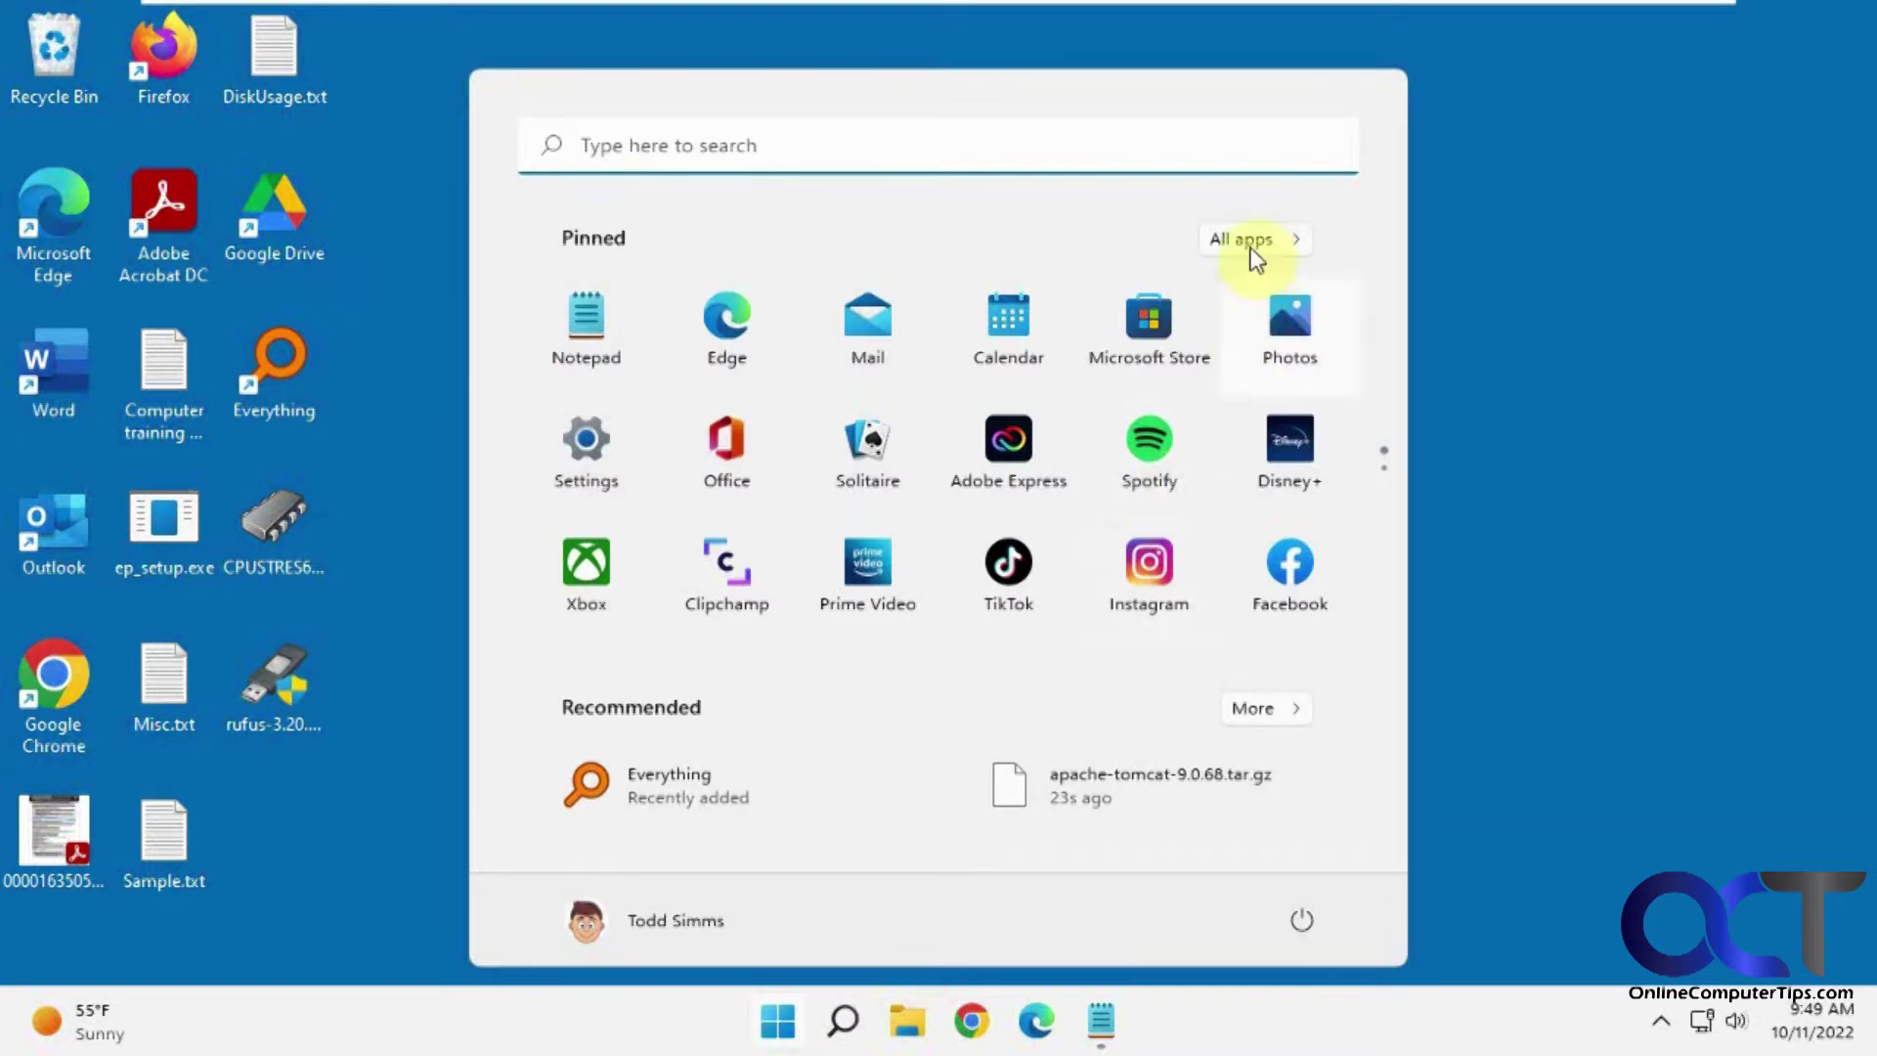
left_click(1249, 245)
left_click(692, 384)
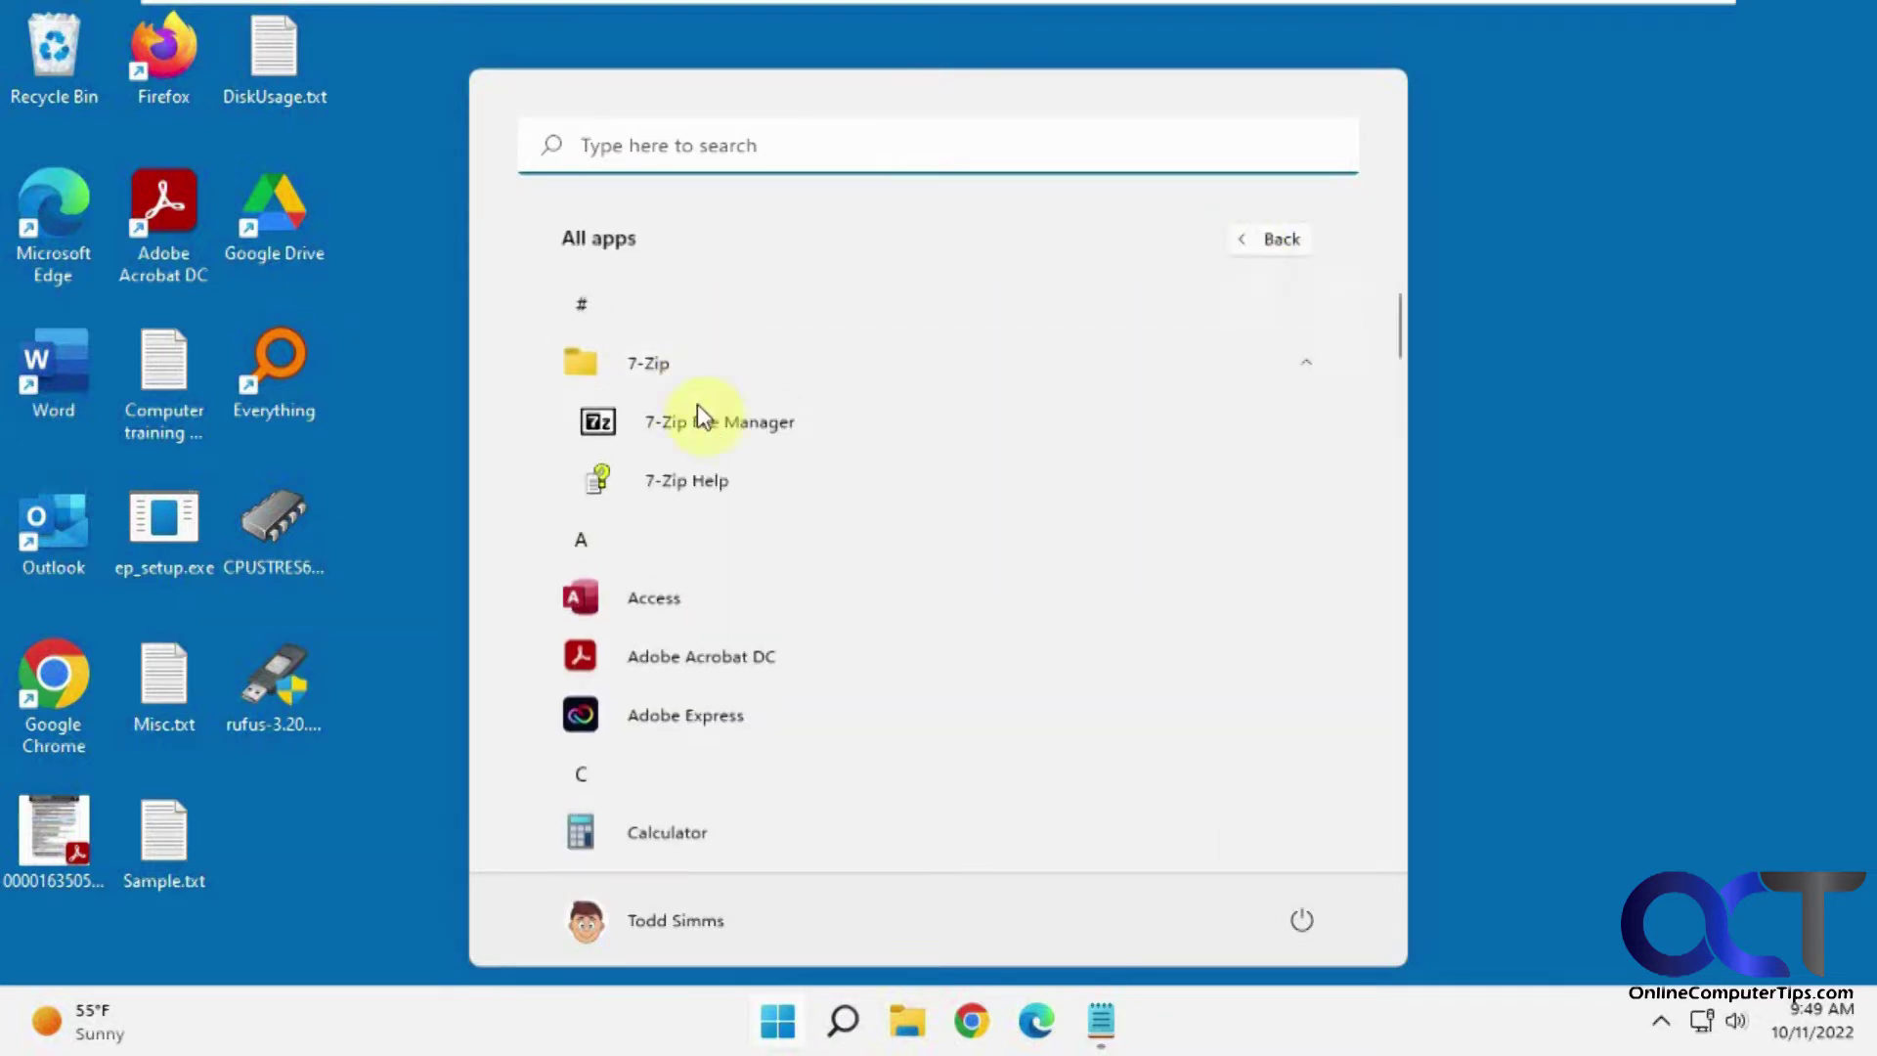
left_click(711, 433)
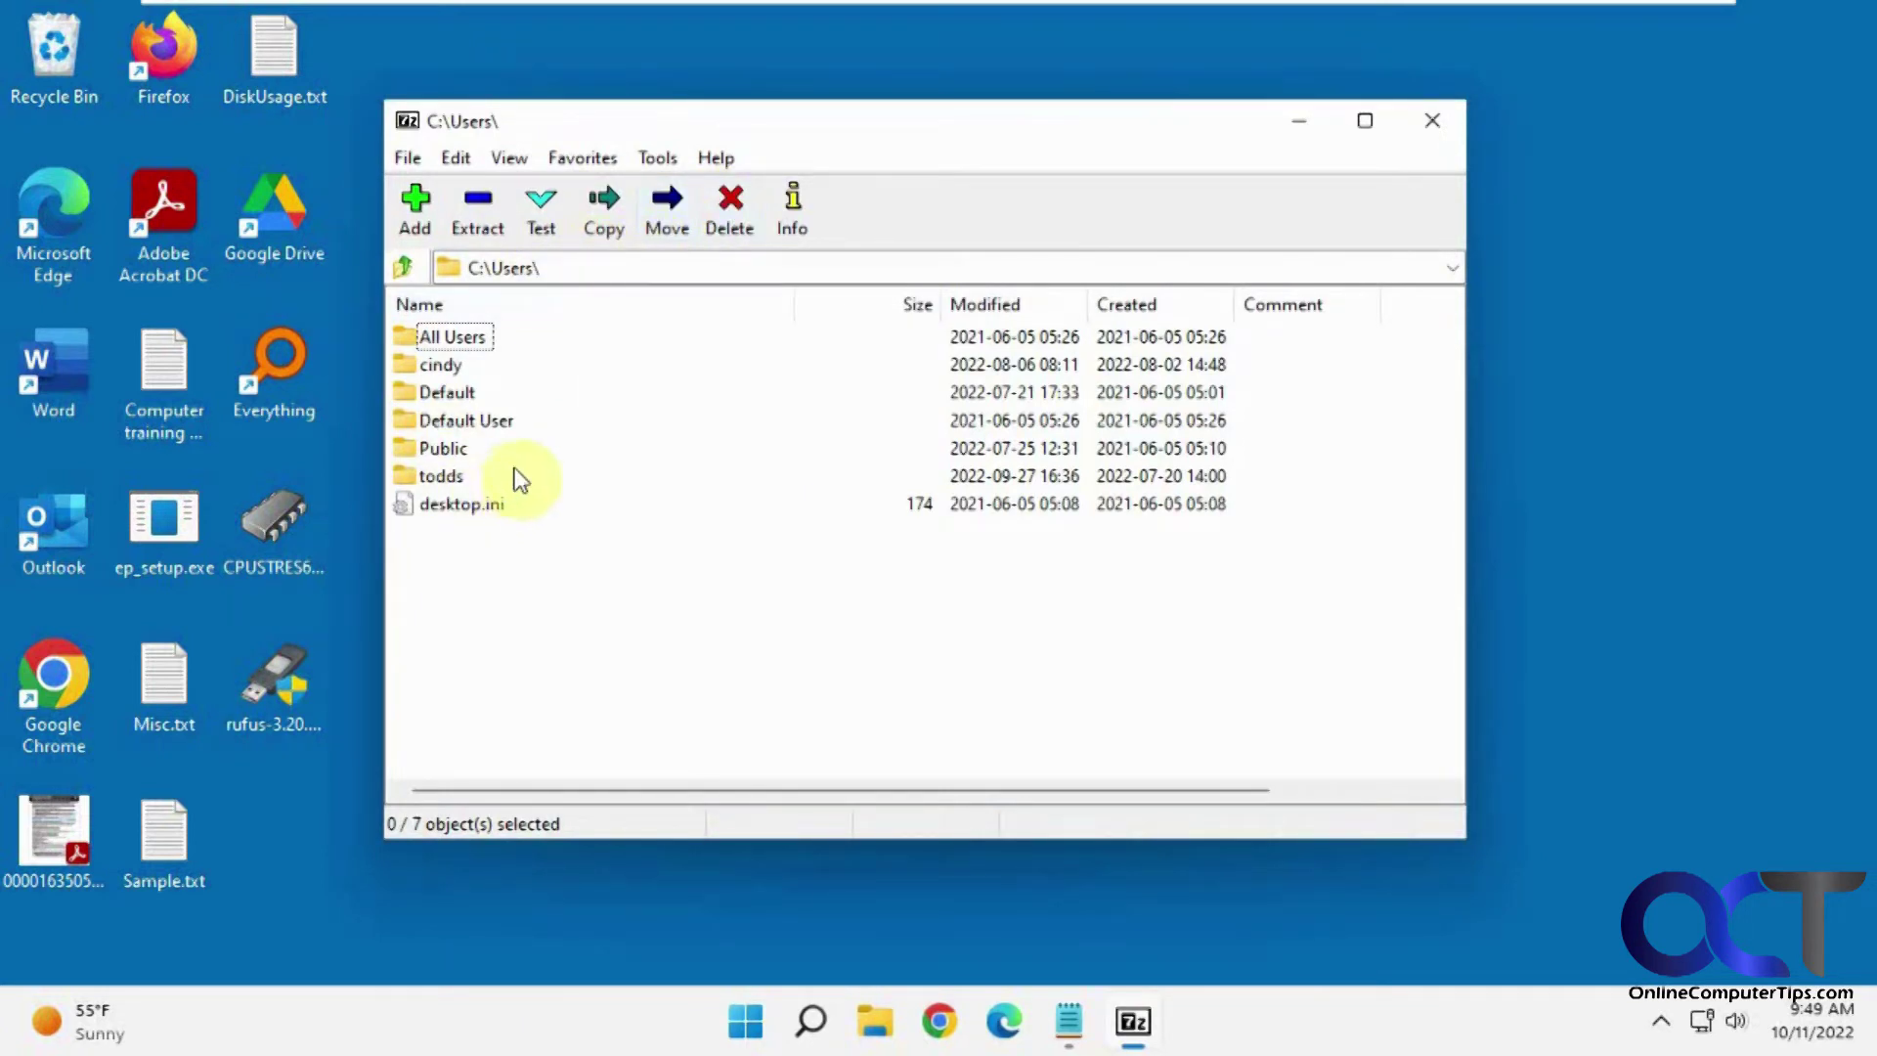
Step: Browse to the Desktop and open apache-tomcat-9.0.68.tar.gz and its inner .tar
double_click(459, 478)
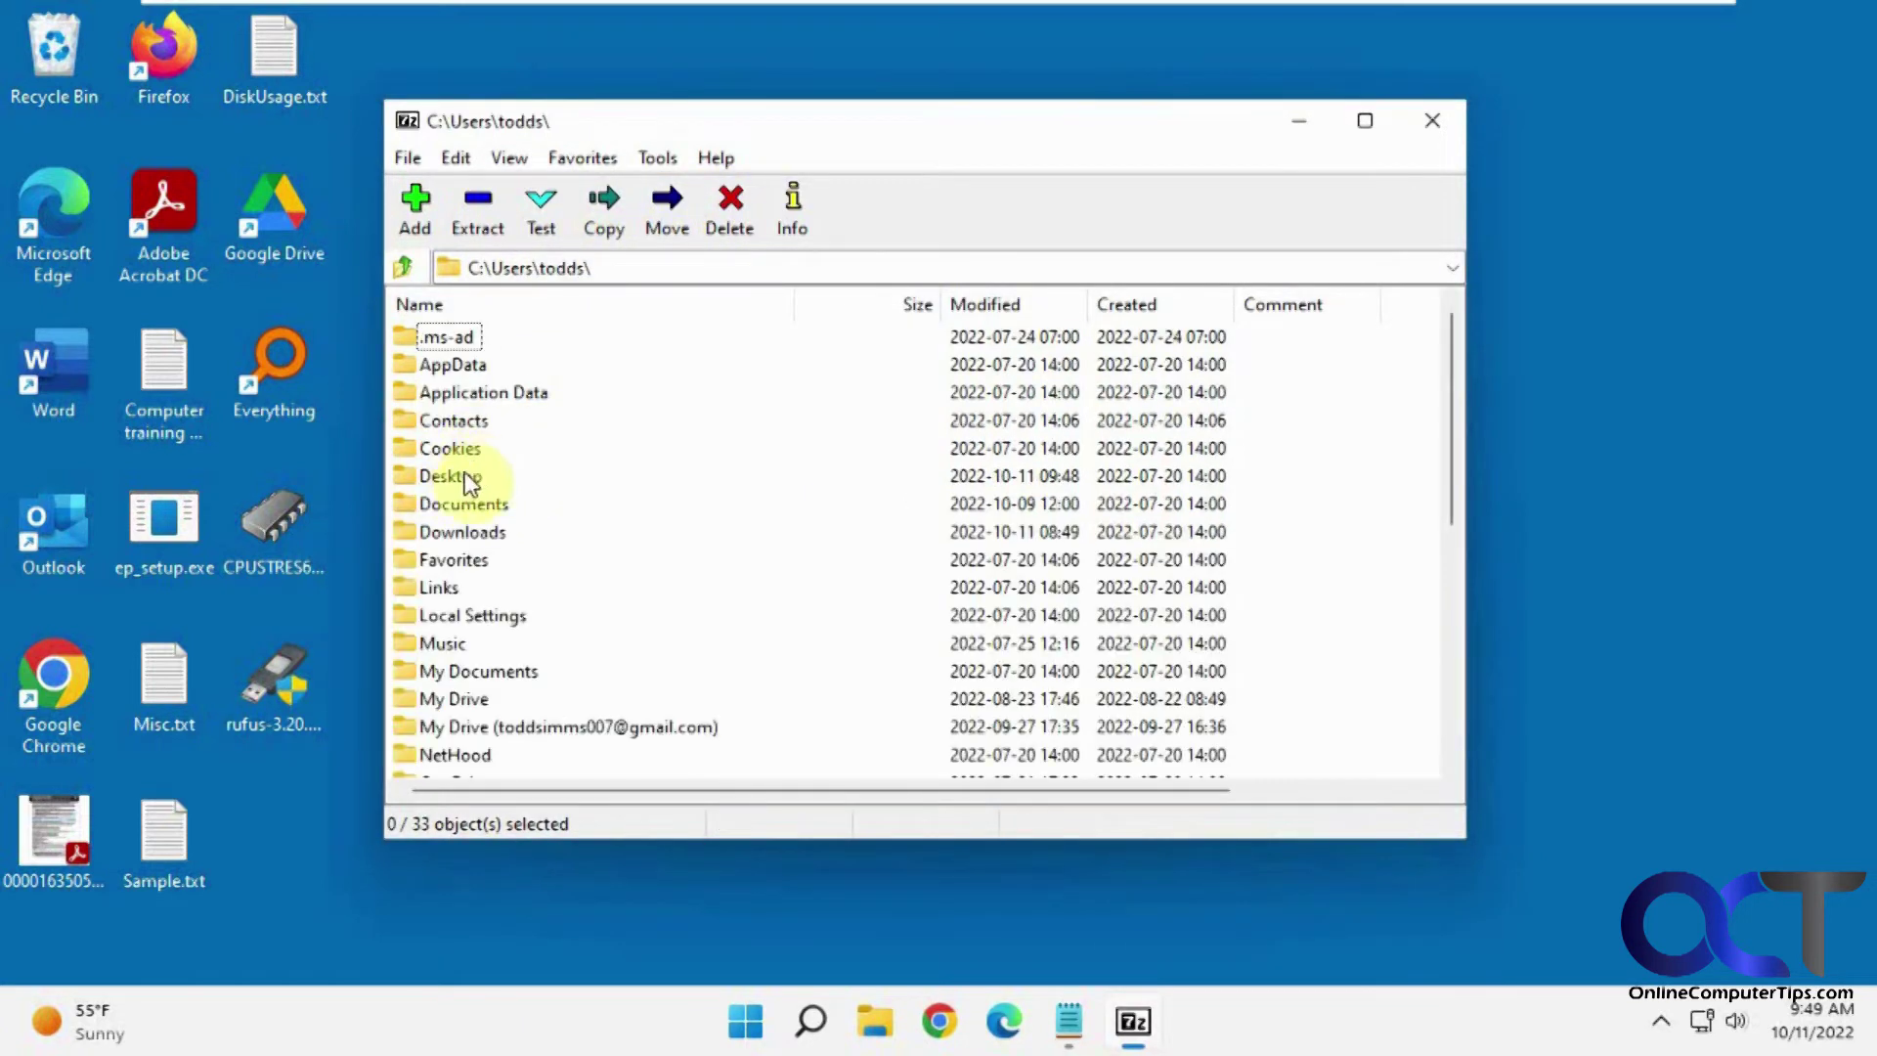
double_click(461, 477)
double_click(547, 392)
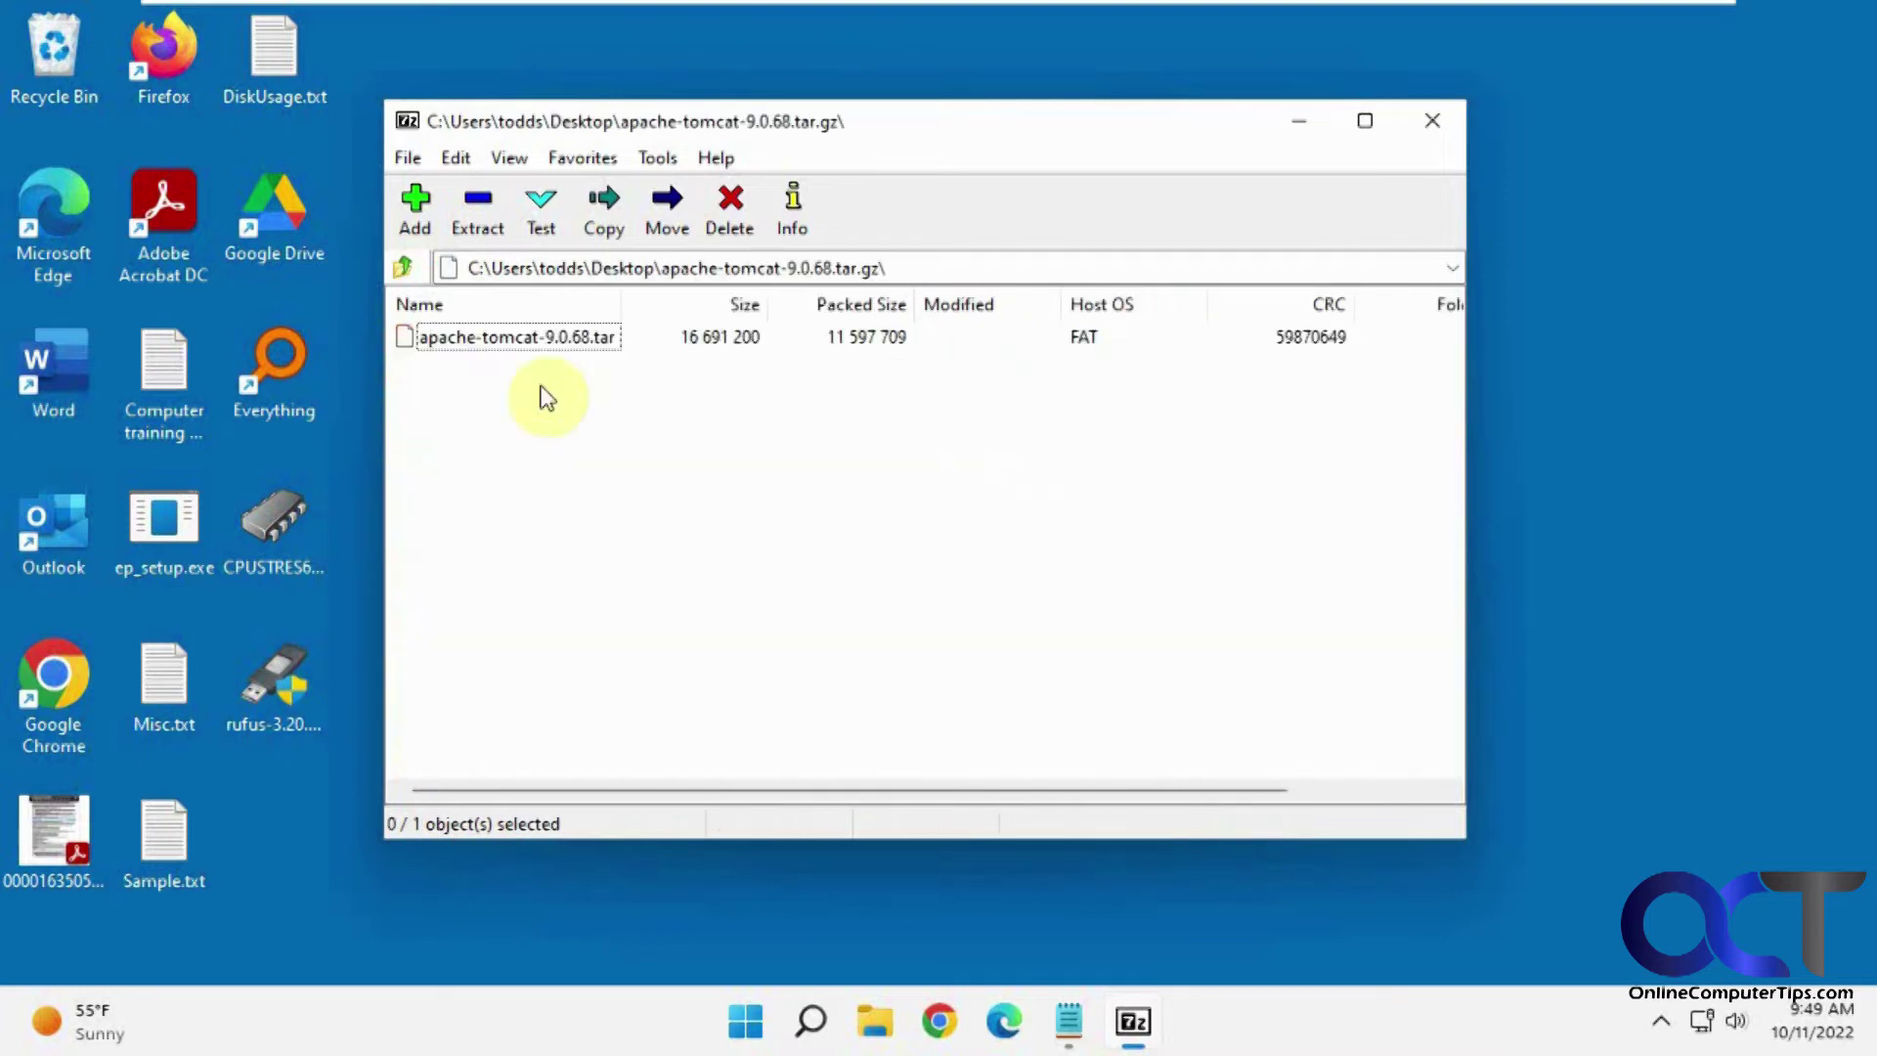
double_click(554, 342)
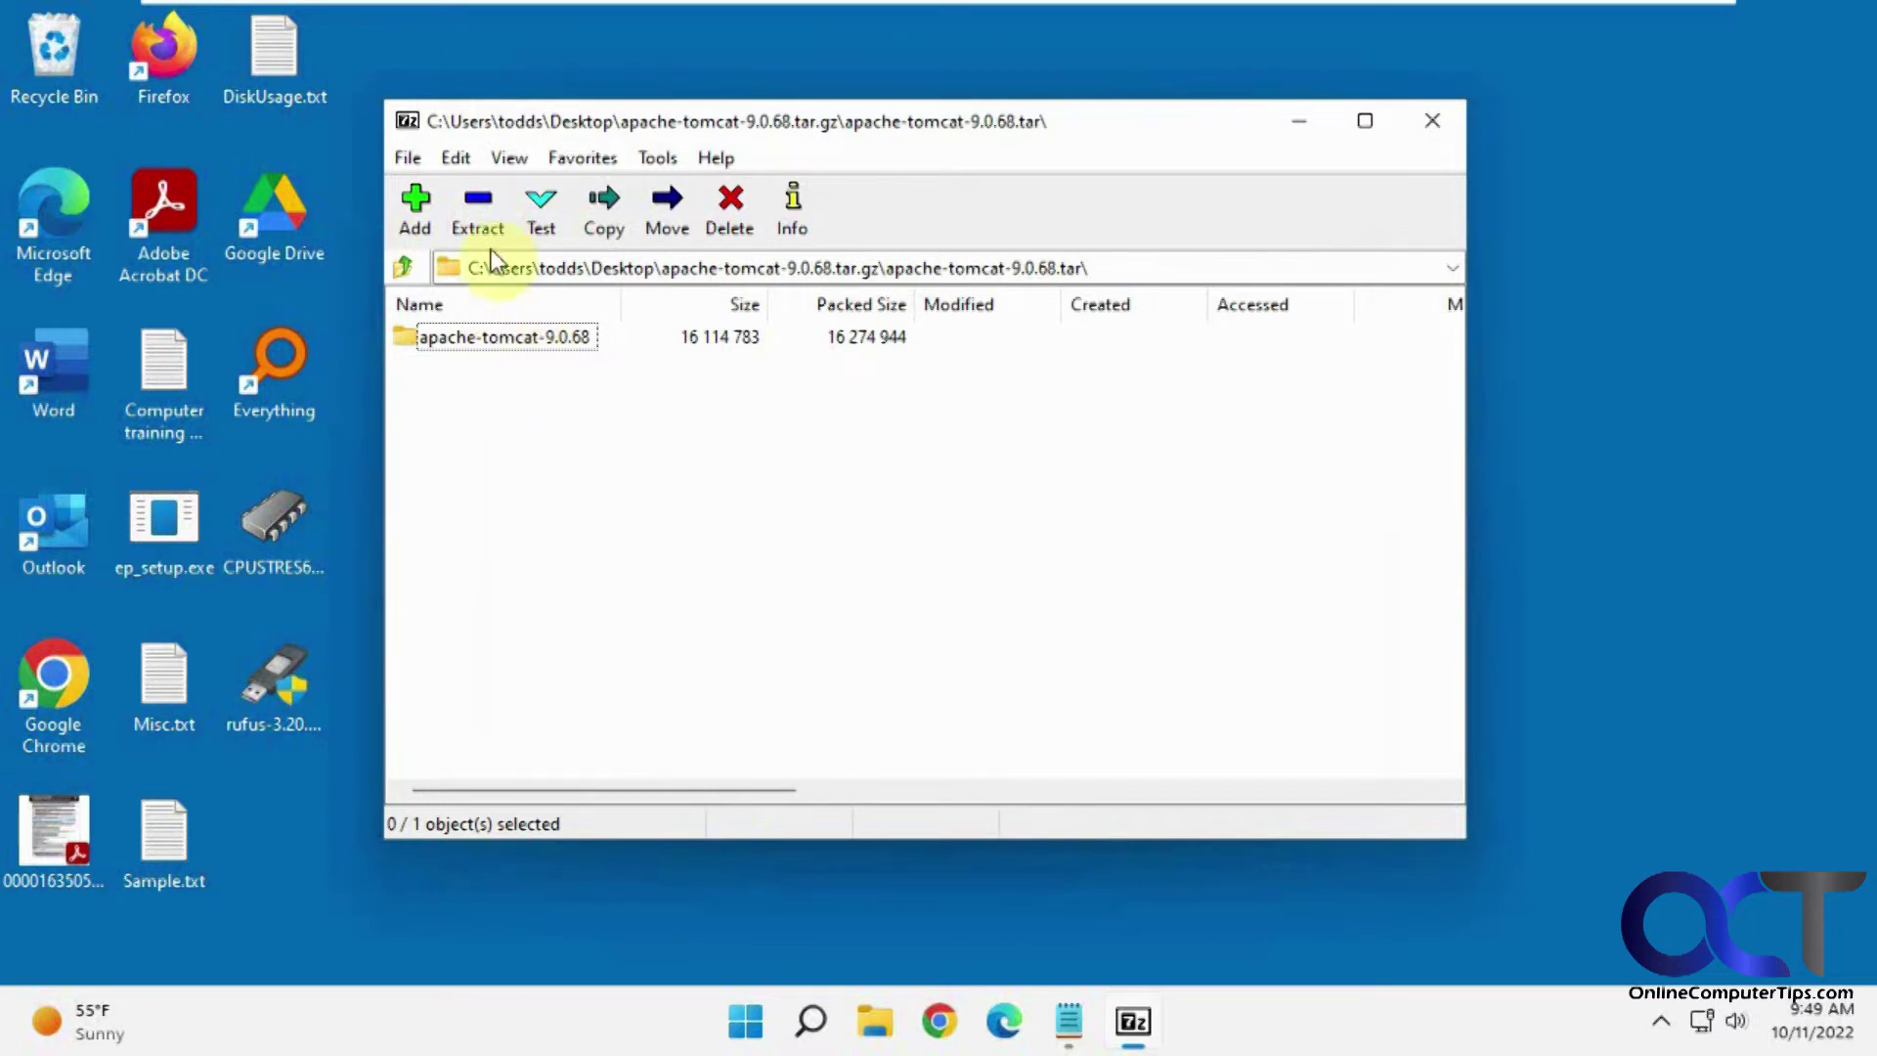
left_click(403, 268)
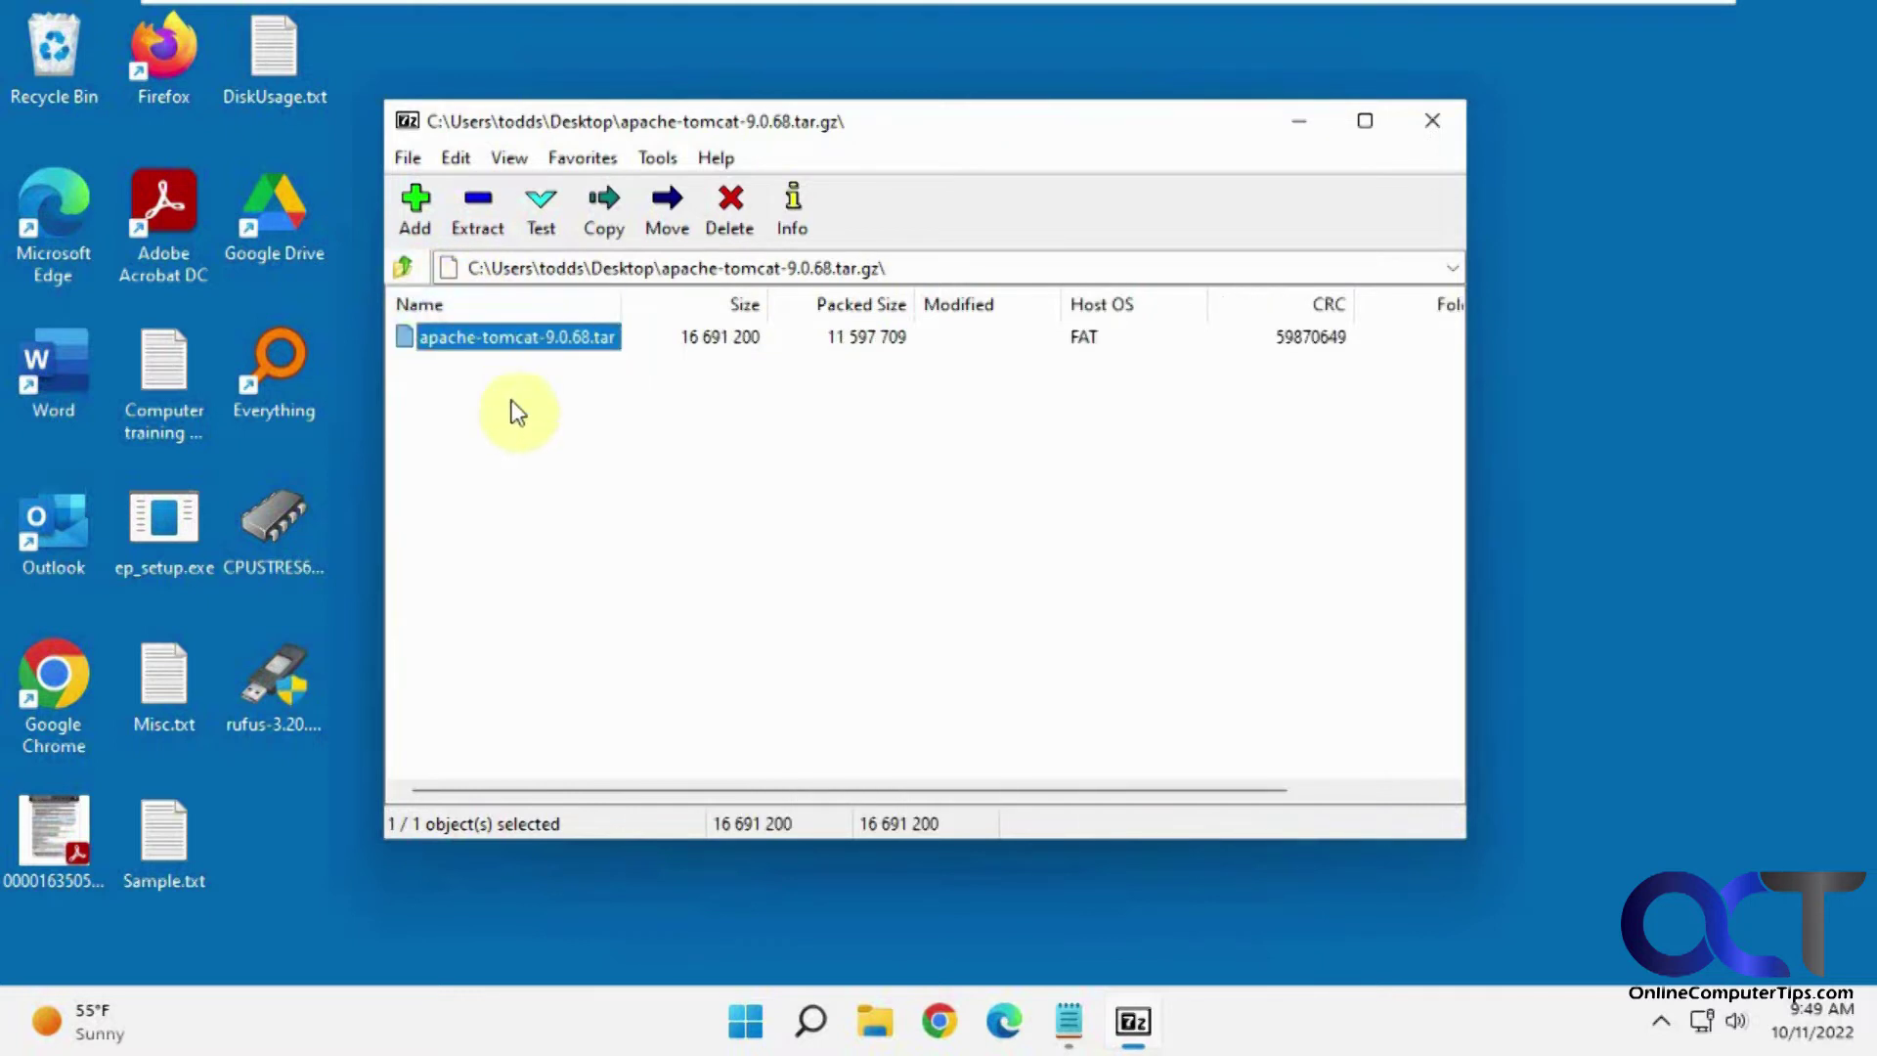
left_click(571, 385)
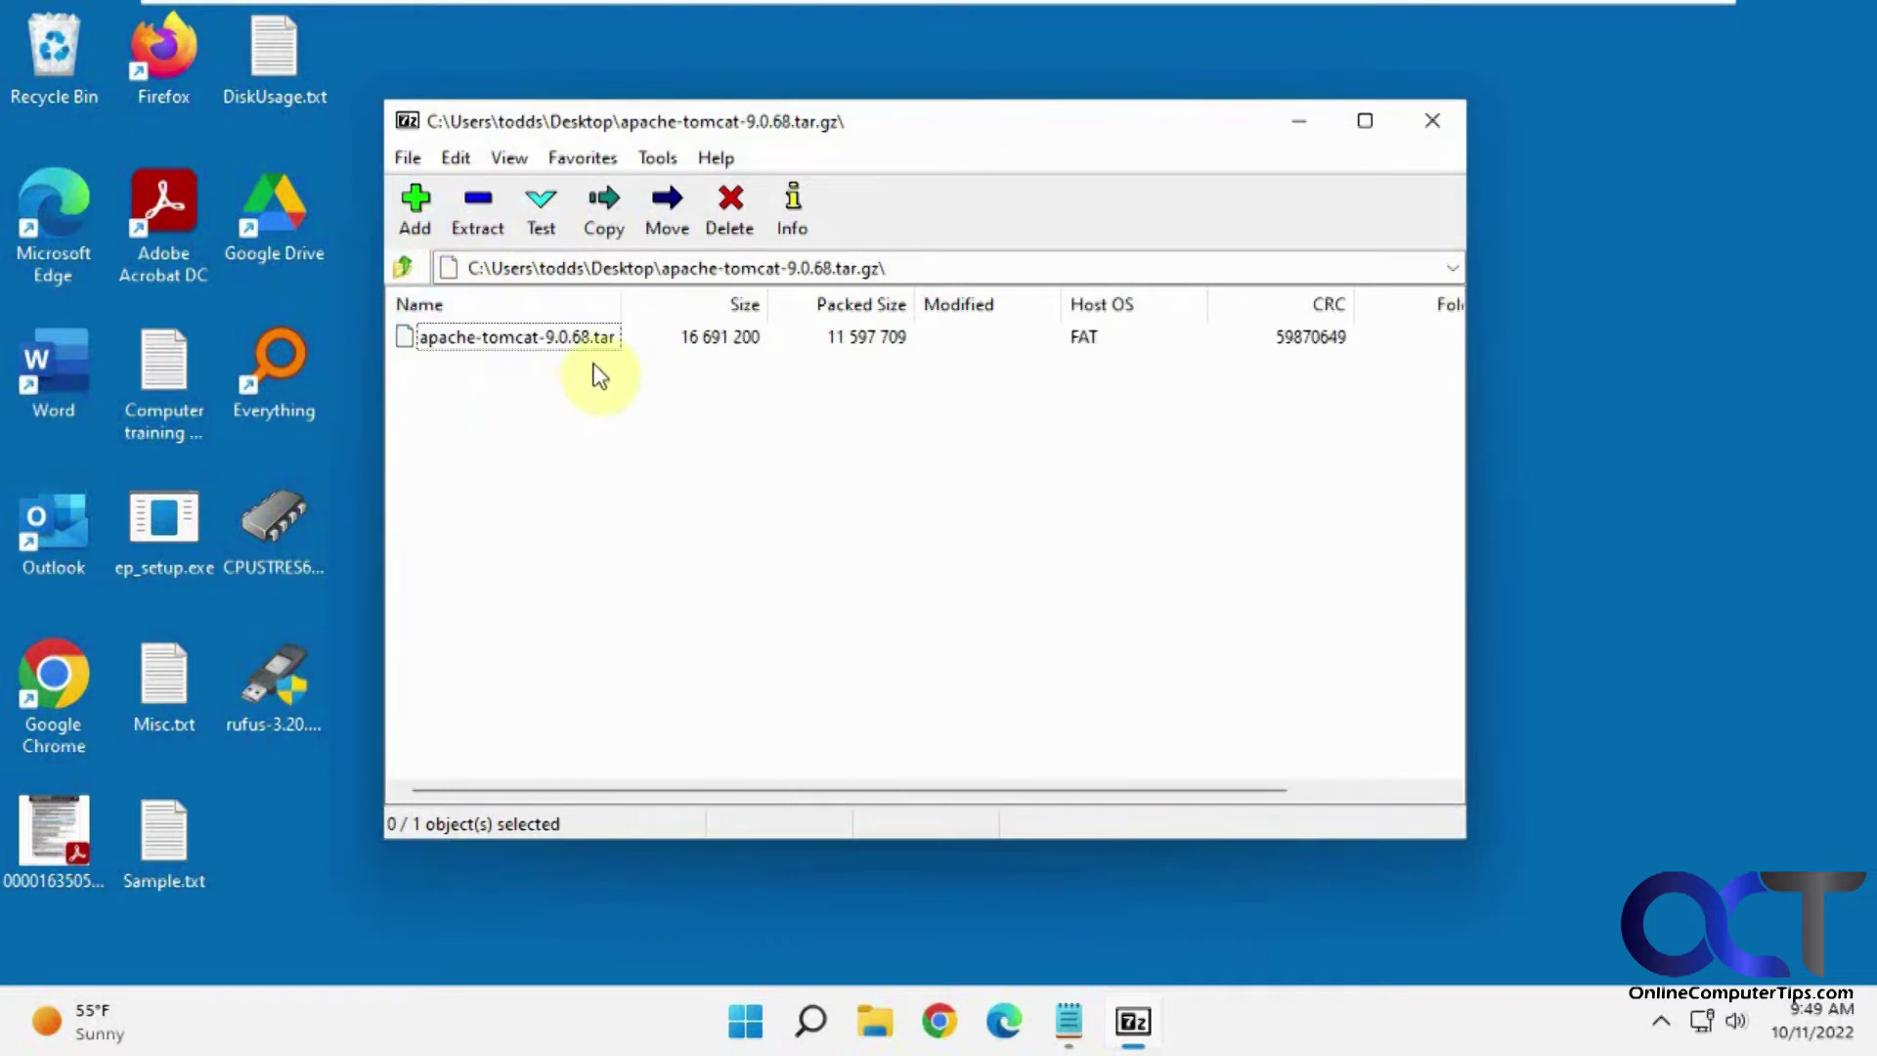
Step: Reopen the inner .tar and extract the apache-tomcat-9.0.68 folder to the Desktop
double_click(524, 336)
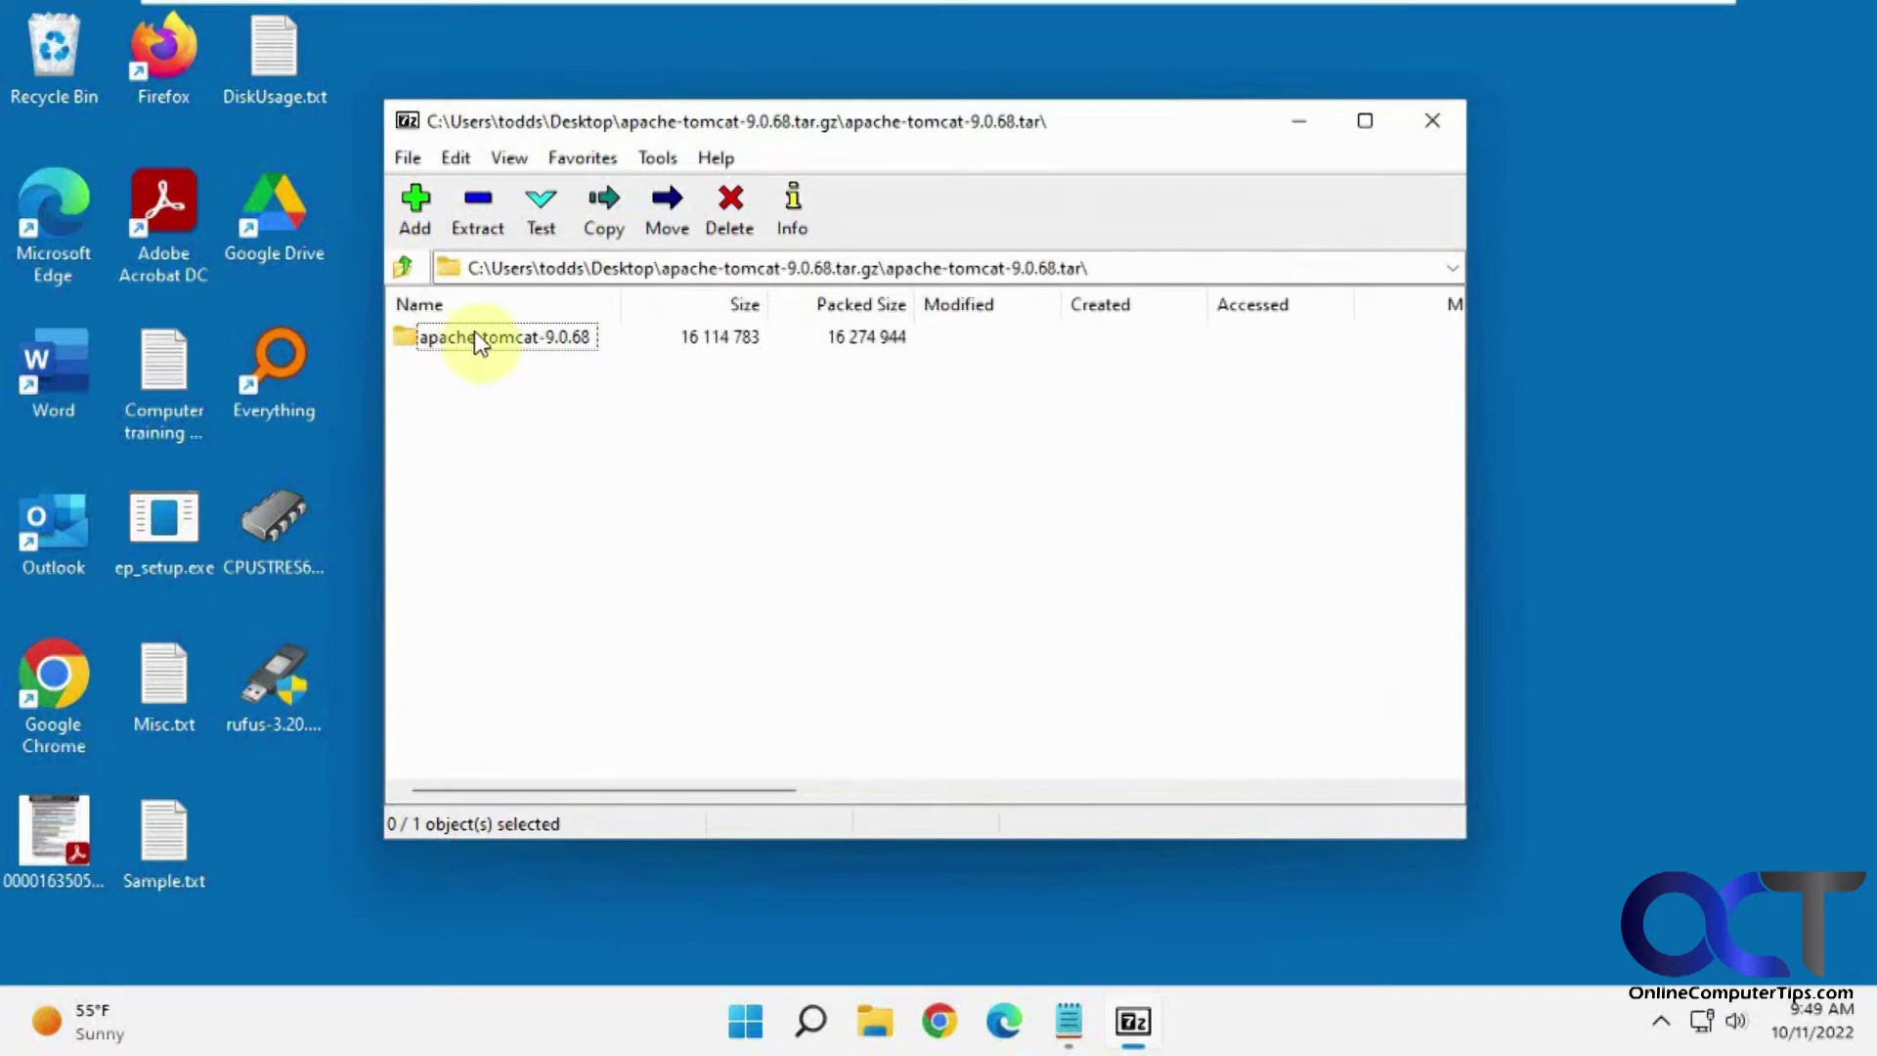
double_click(541, 334)
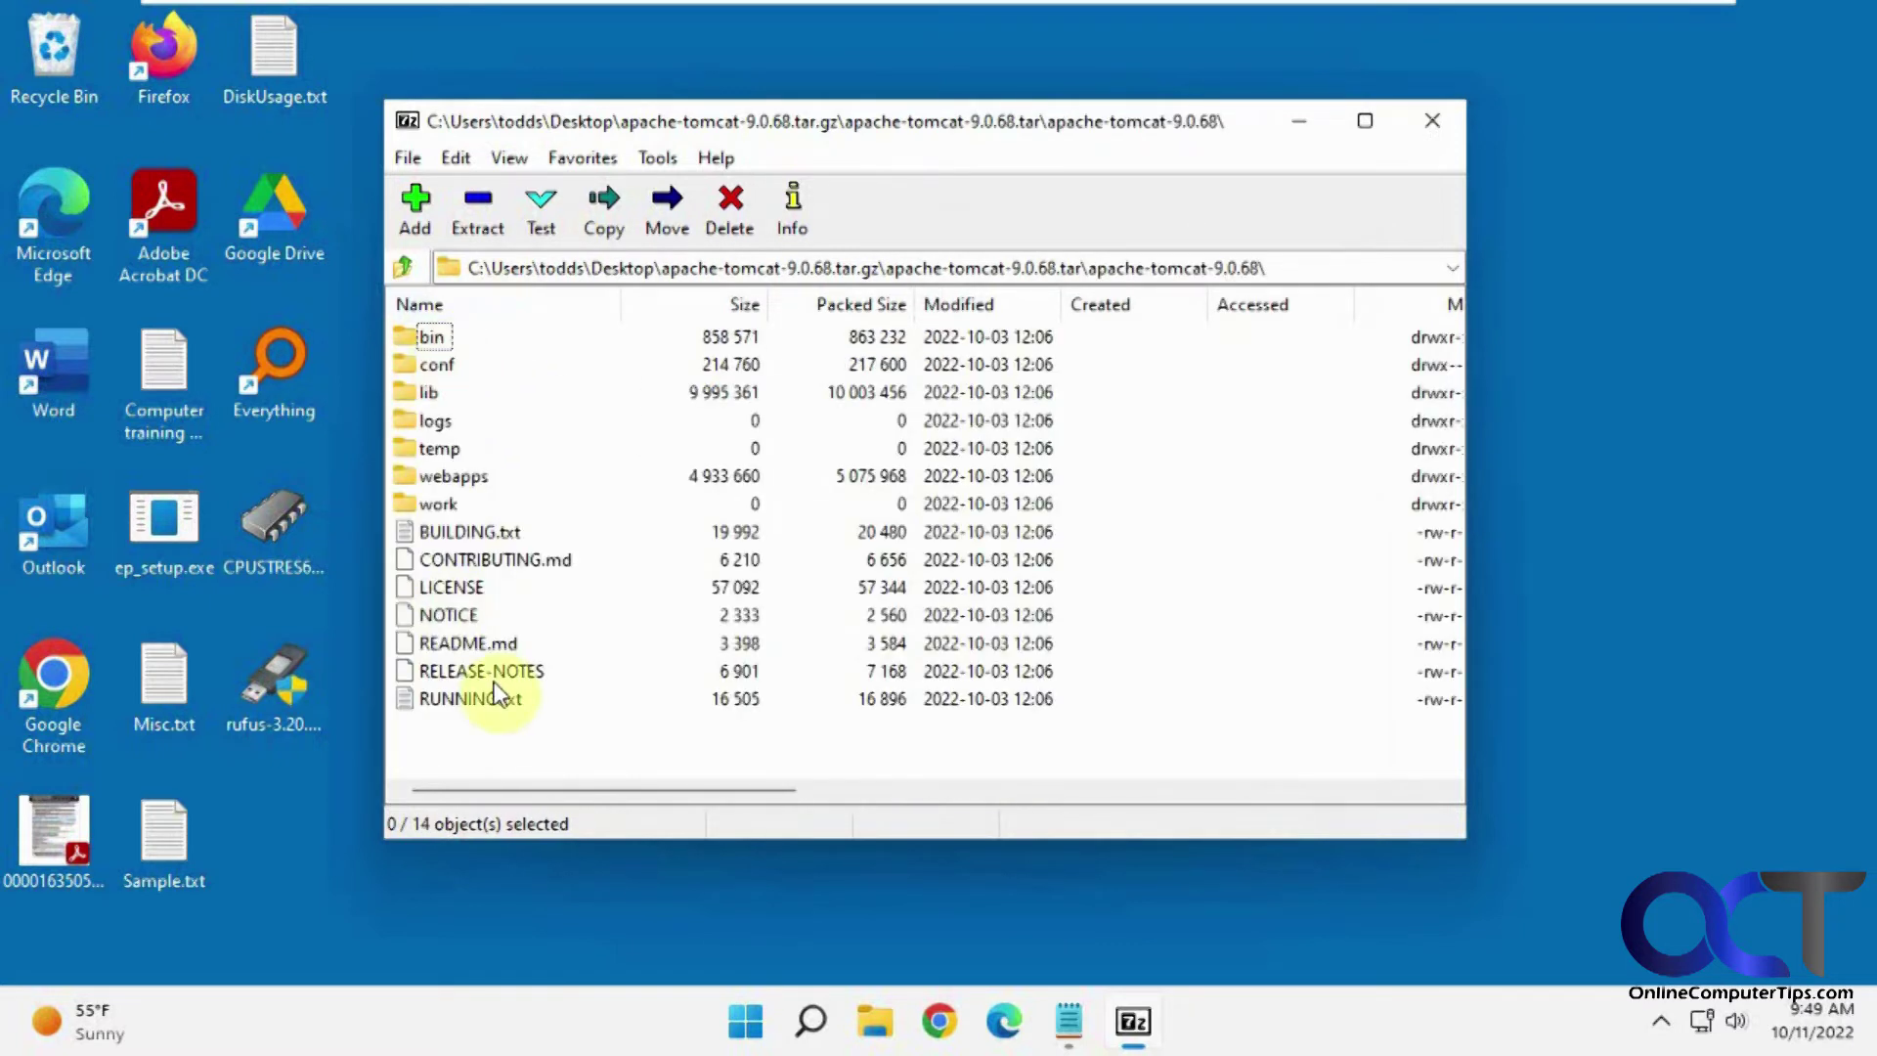
left_click(405, 266)
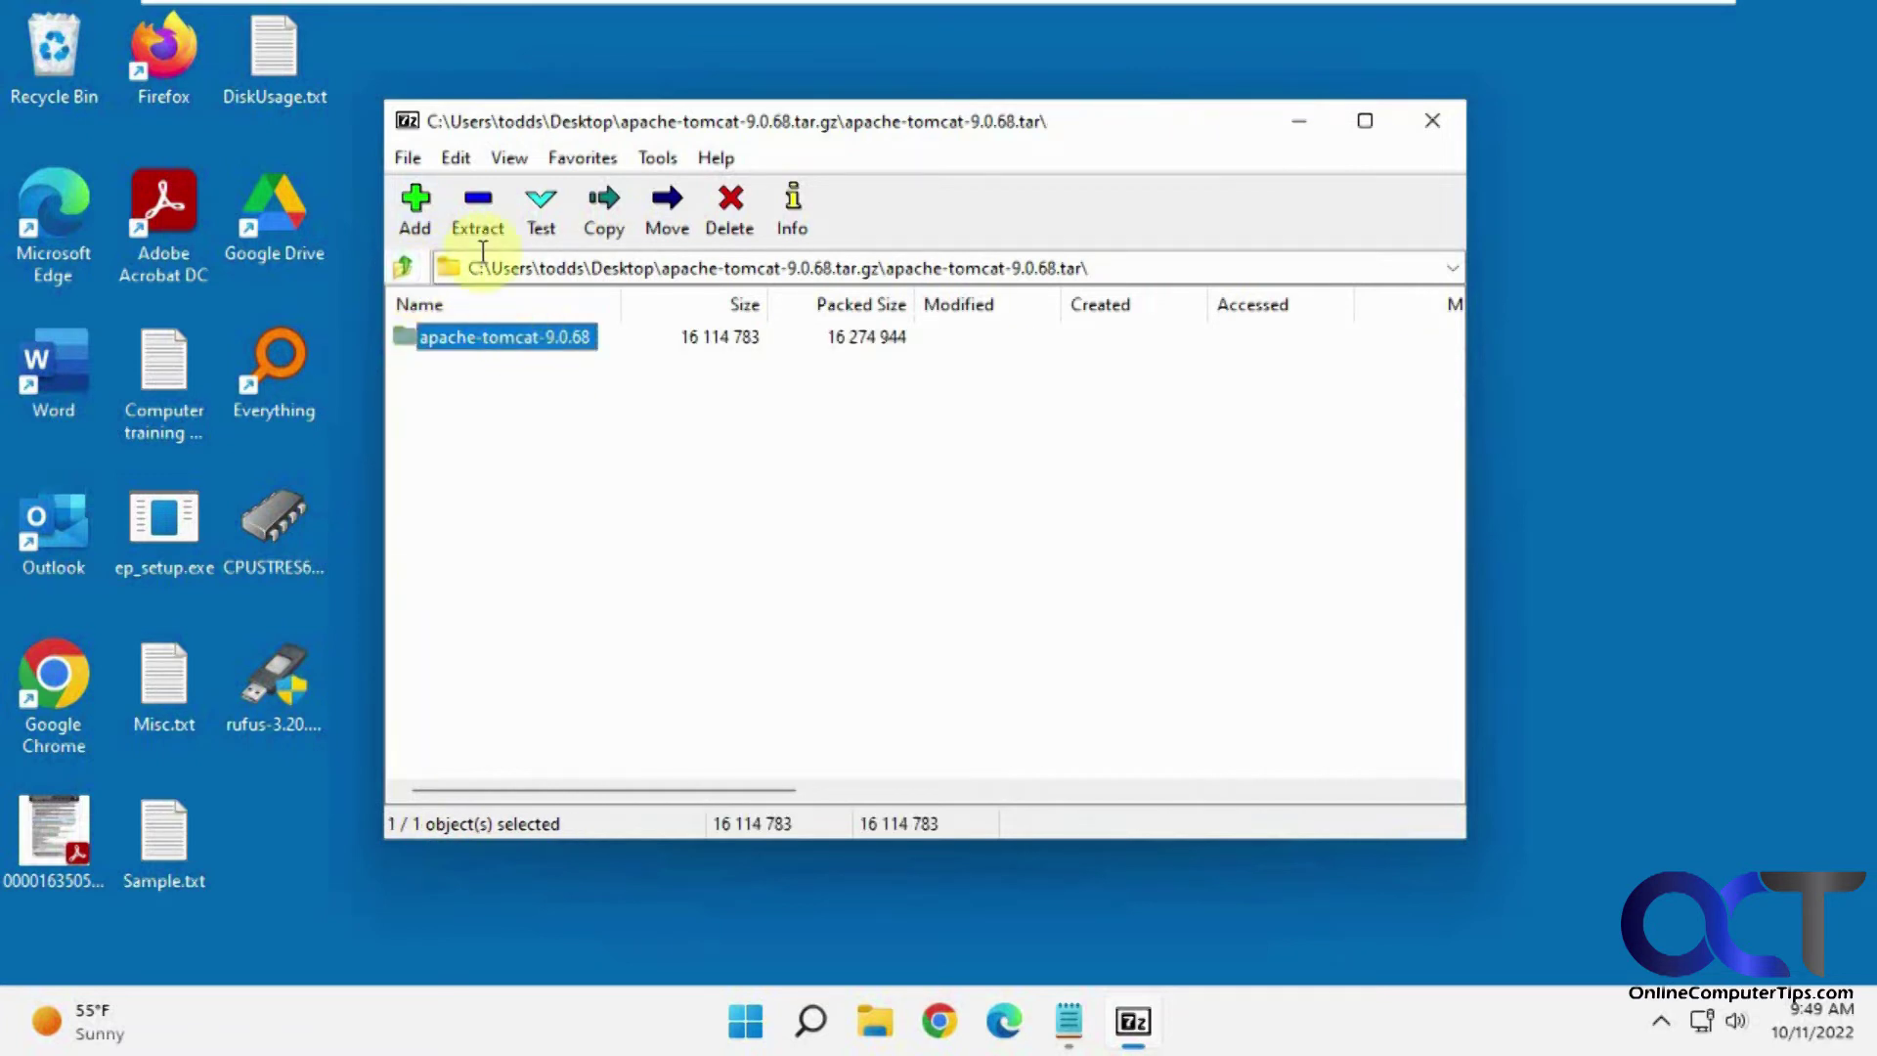
left_click(476, 215)
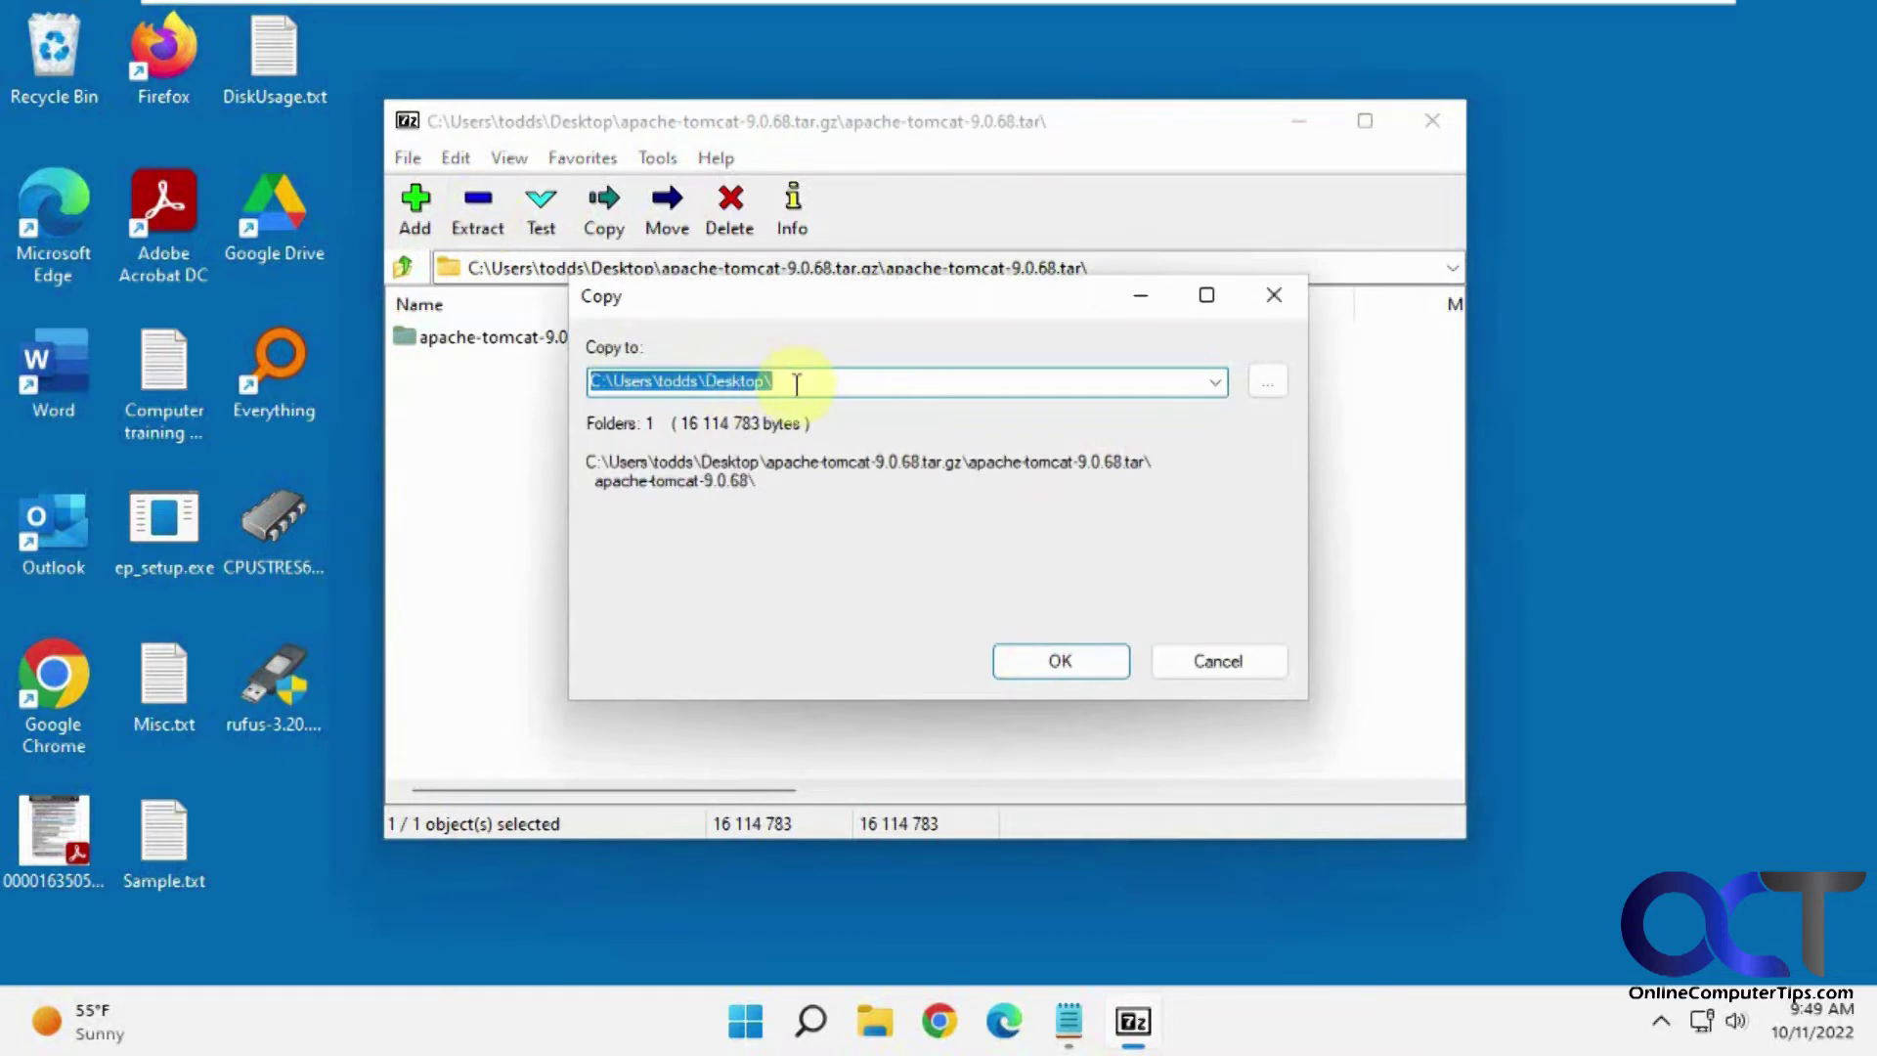
left_click(1039, 657)
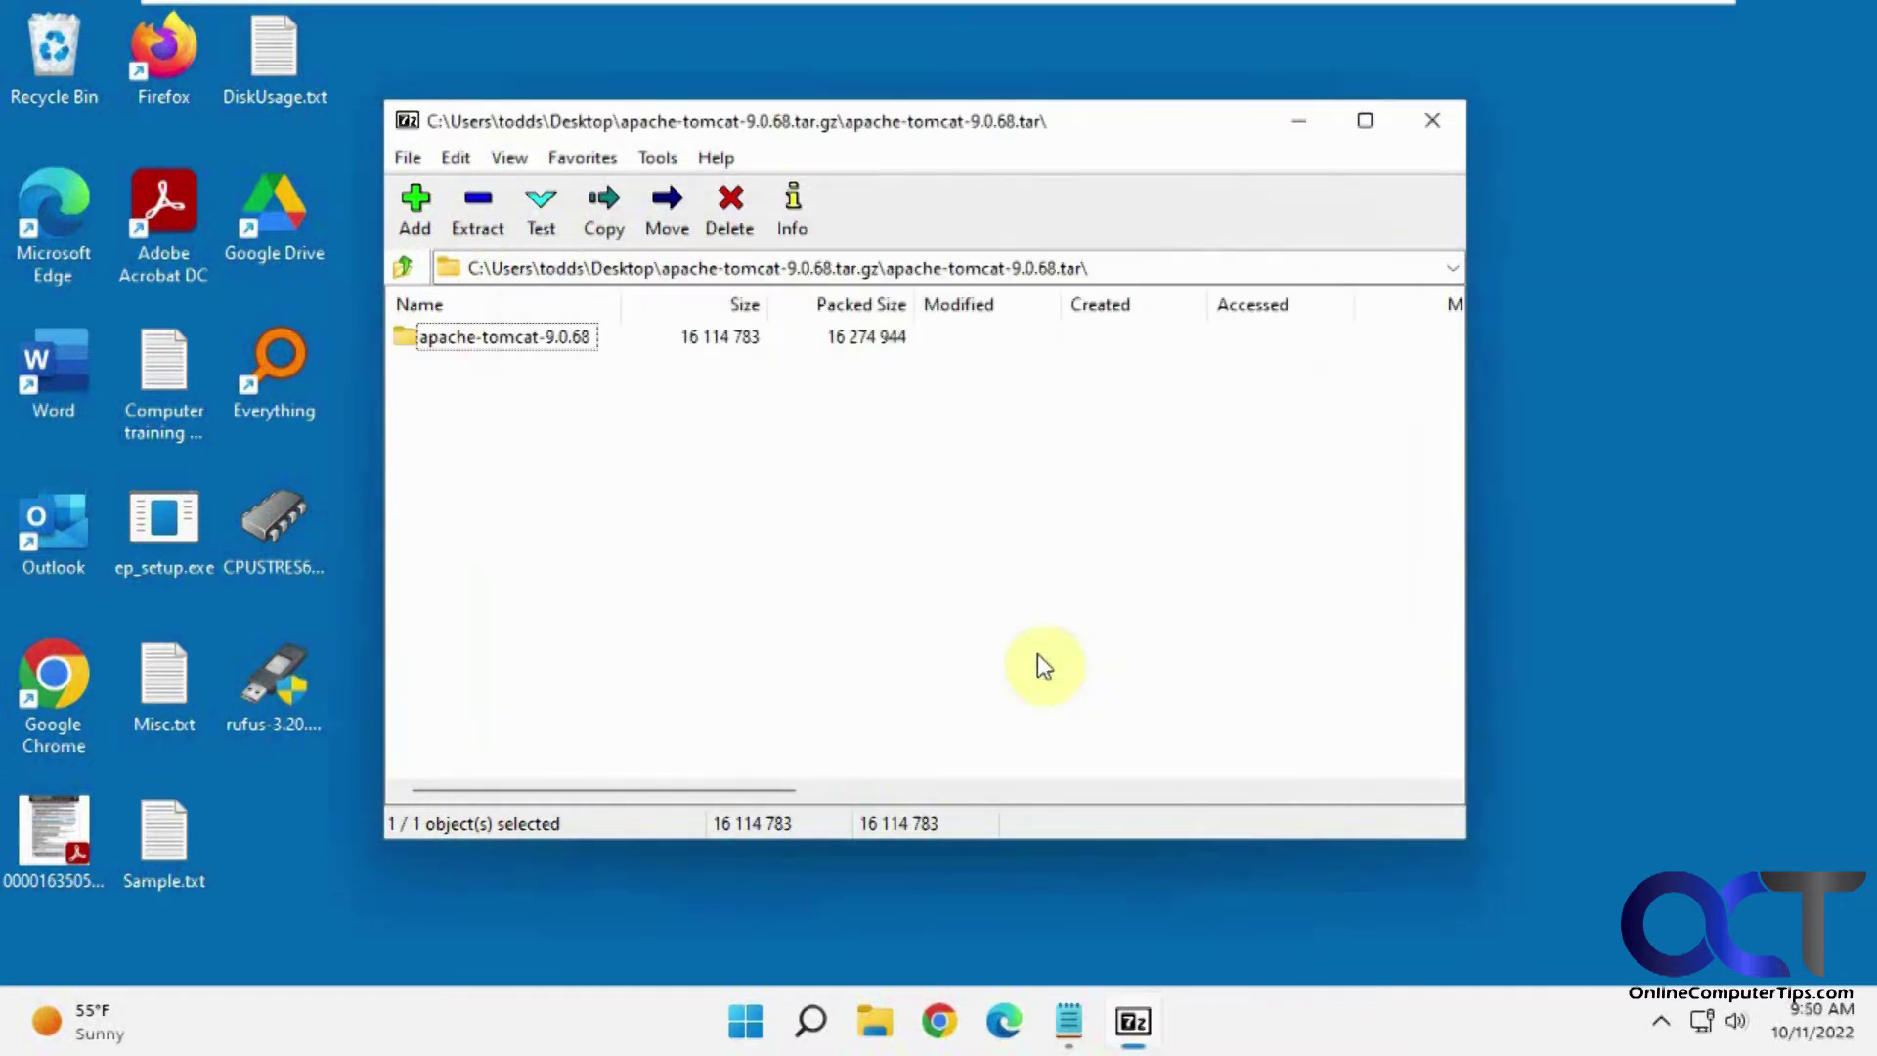
Step: Review the extracted apache-tomcat-9.0.68 folder's bin, conf and lib contents, then close Explorer and 7-Zip
double_click(284, 855)
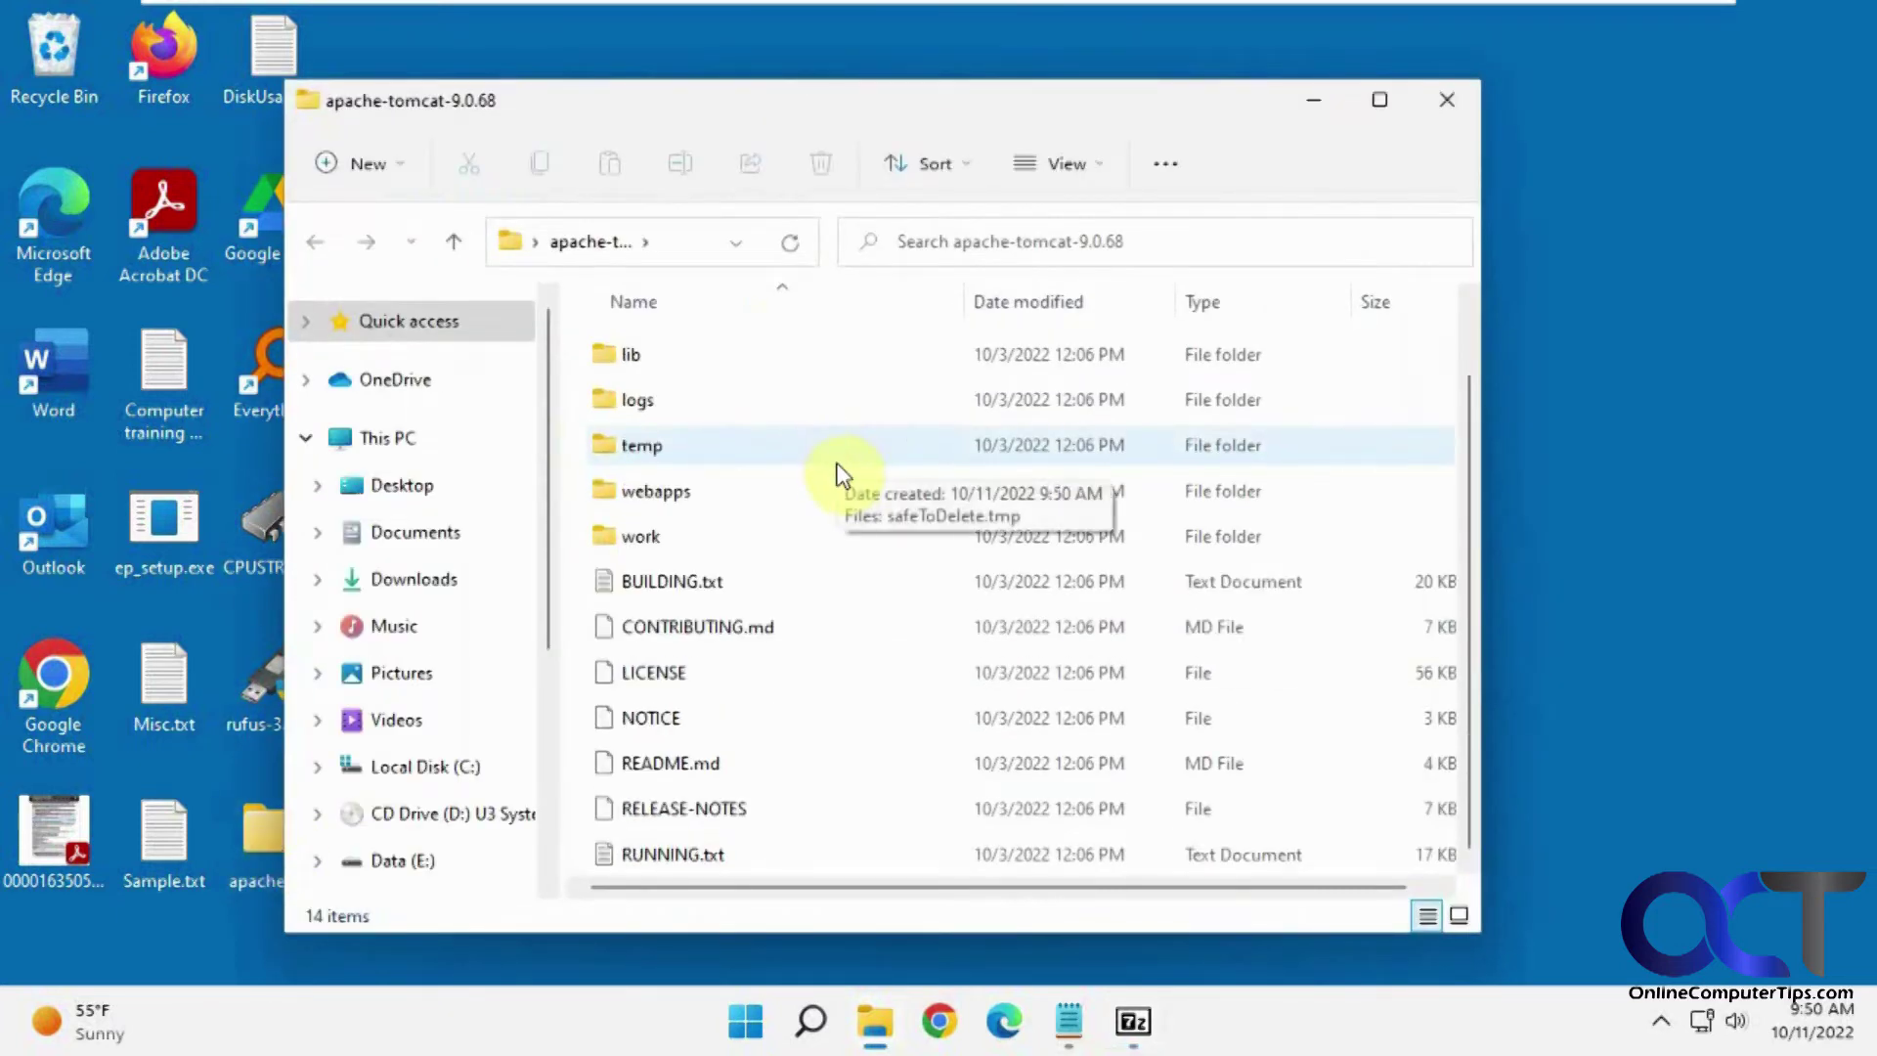
scroll(823, 499, "up", 2)
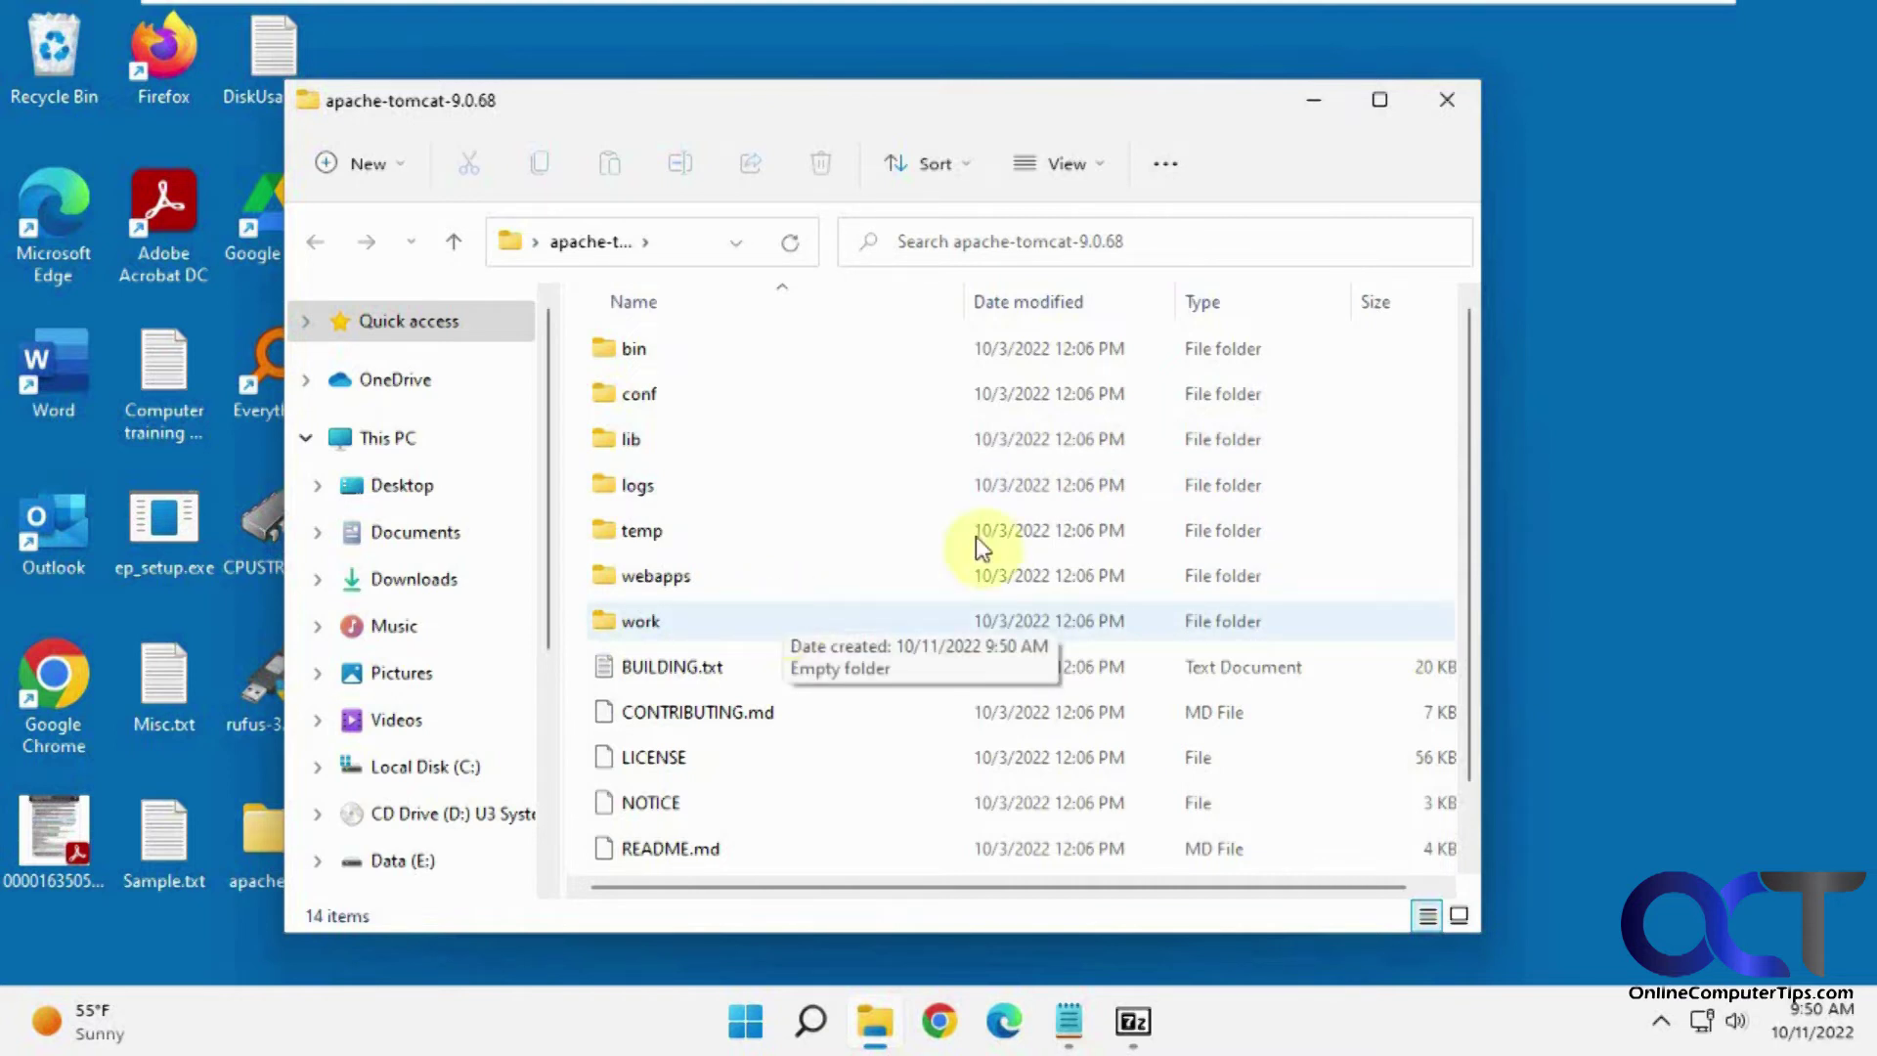
left_click(1441, 102)
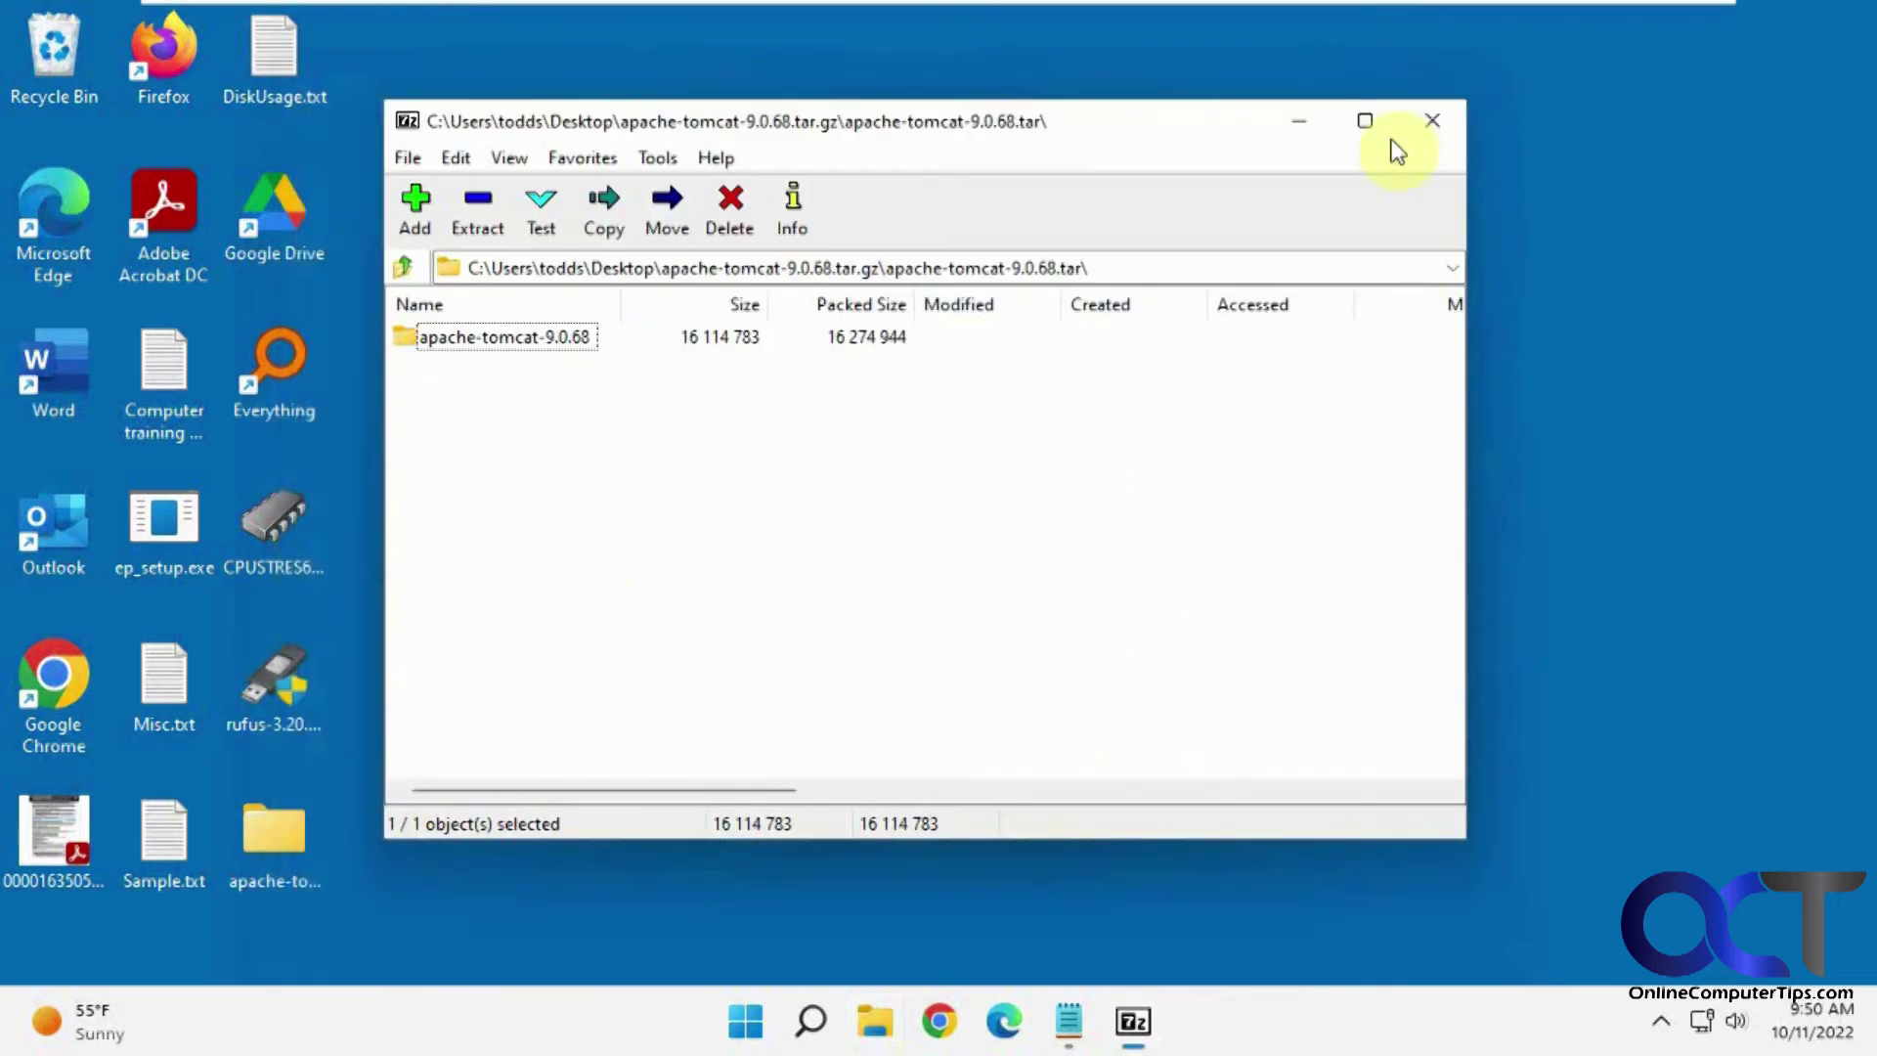
left_click(1433, 123)
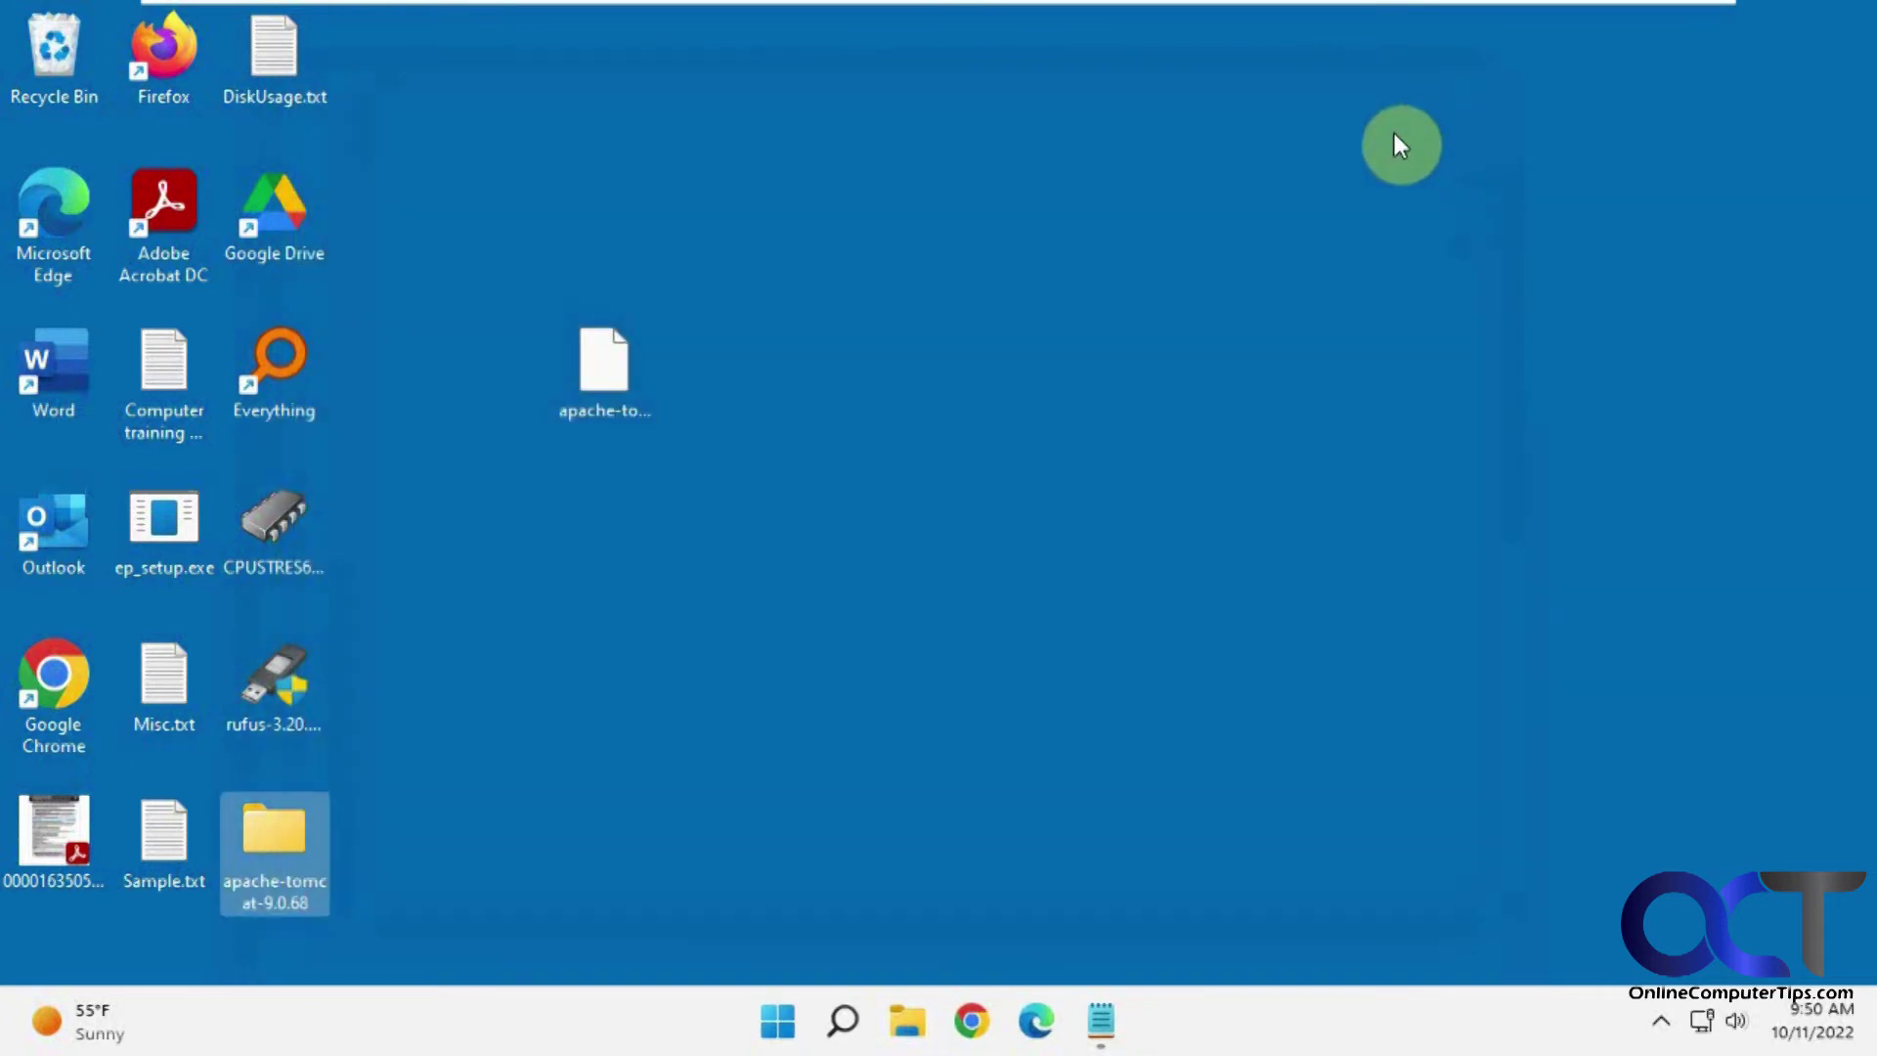
left_click(1100, 1021)
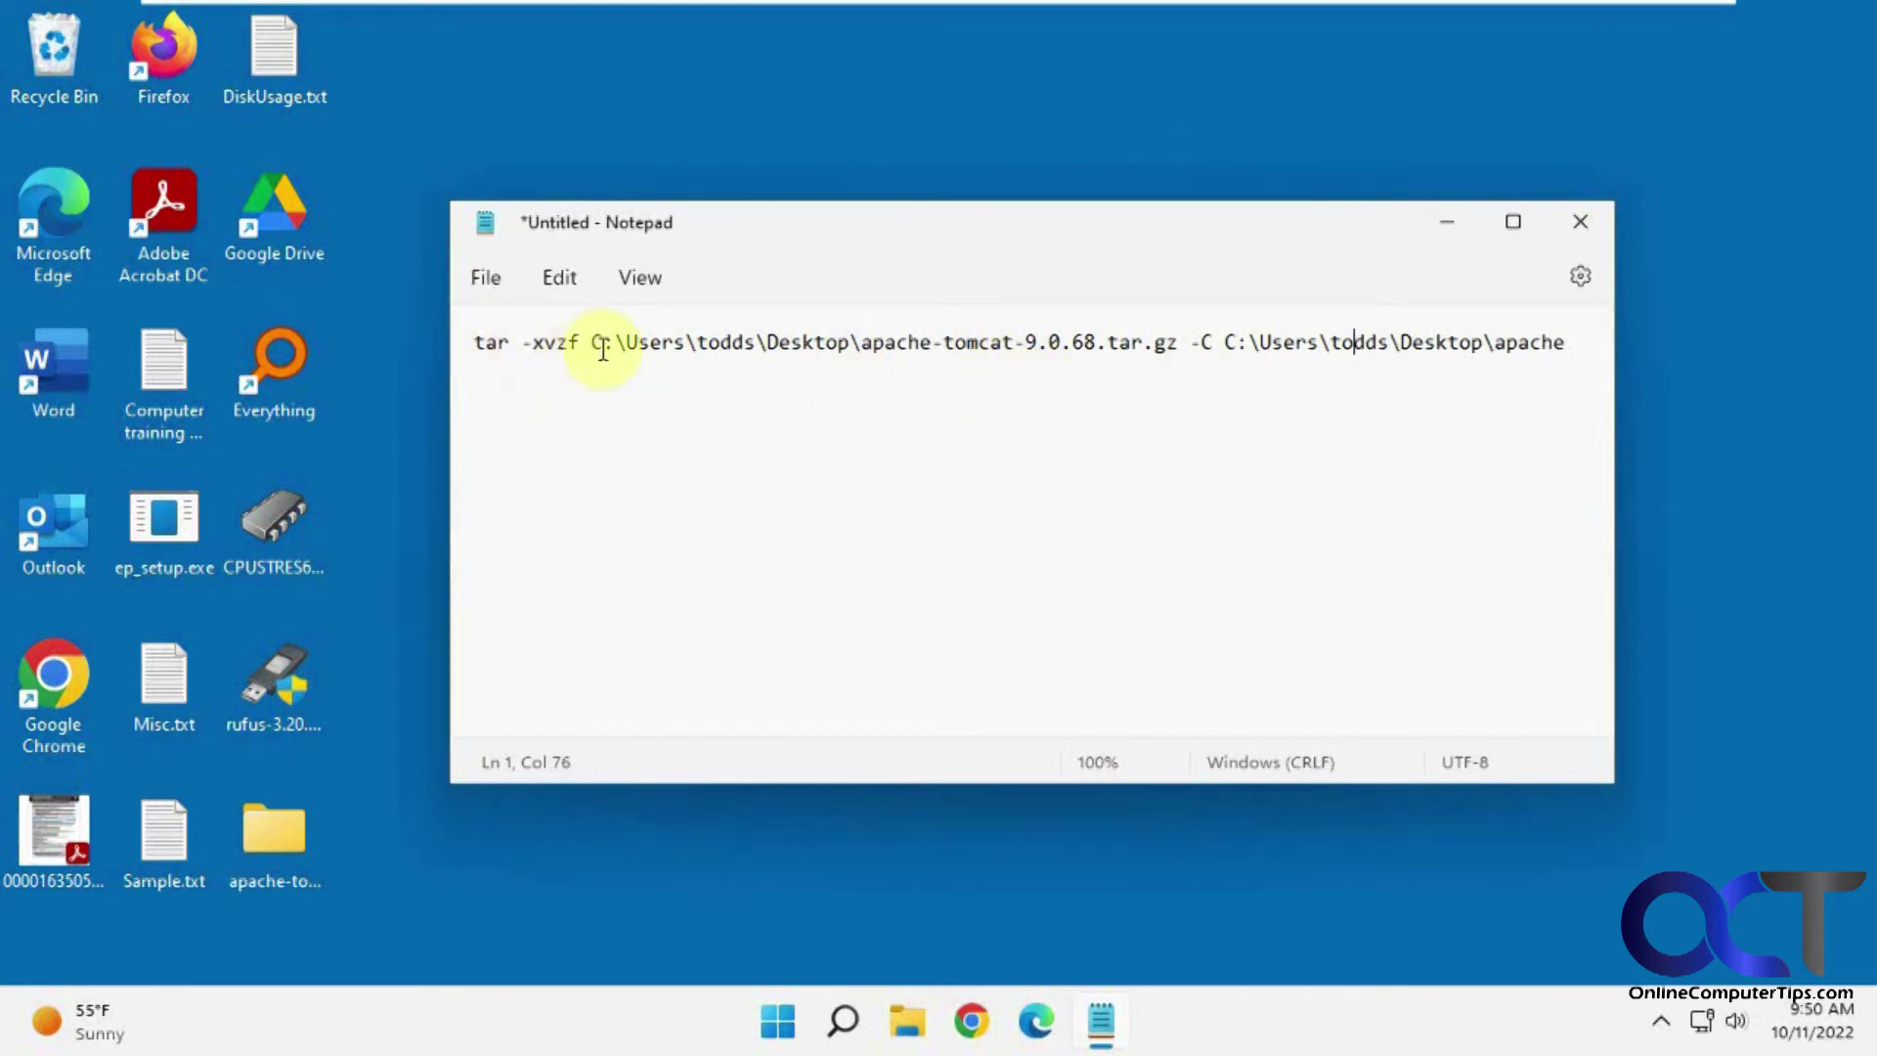
Step: Note the command's 'apache' destination and create a desktop folder named apache
left_click_drag(593, 344, 1571, 354)
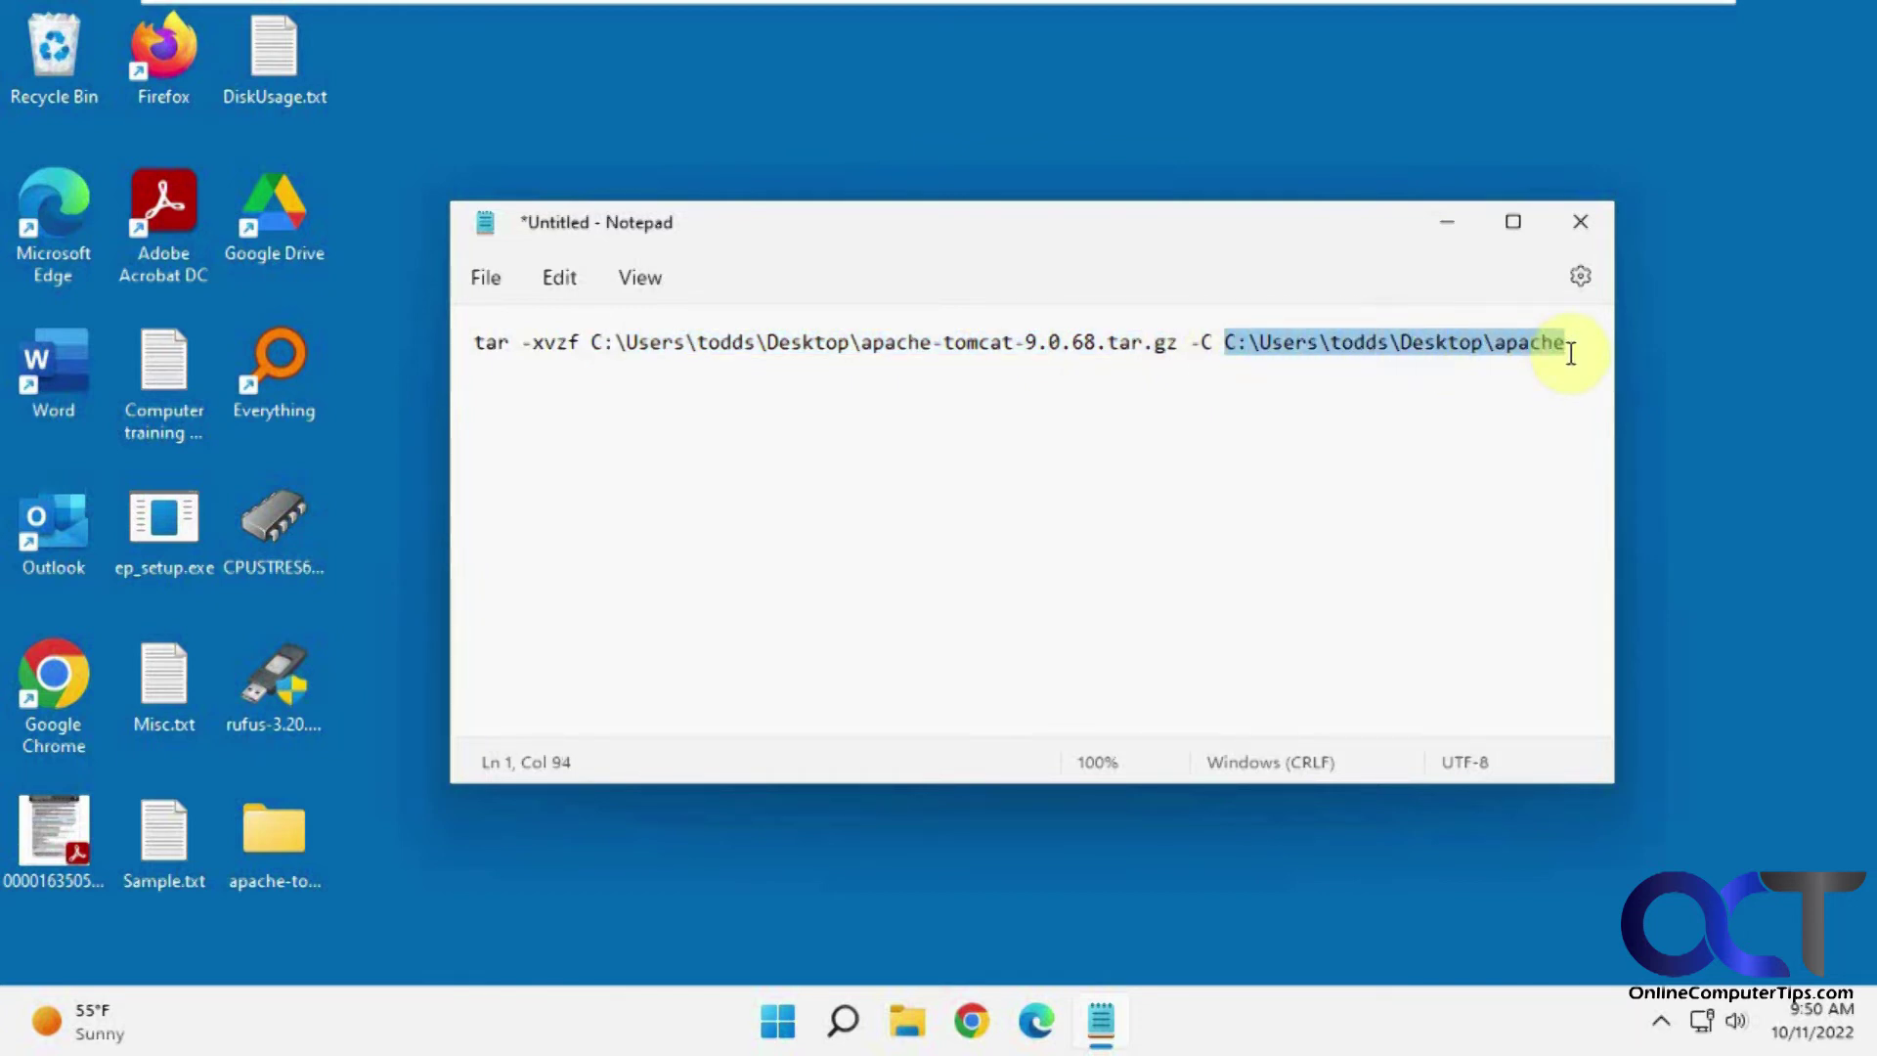
left_click(1467, 380)
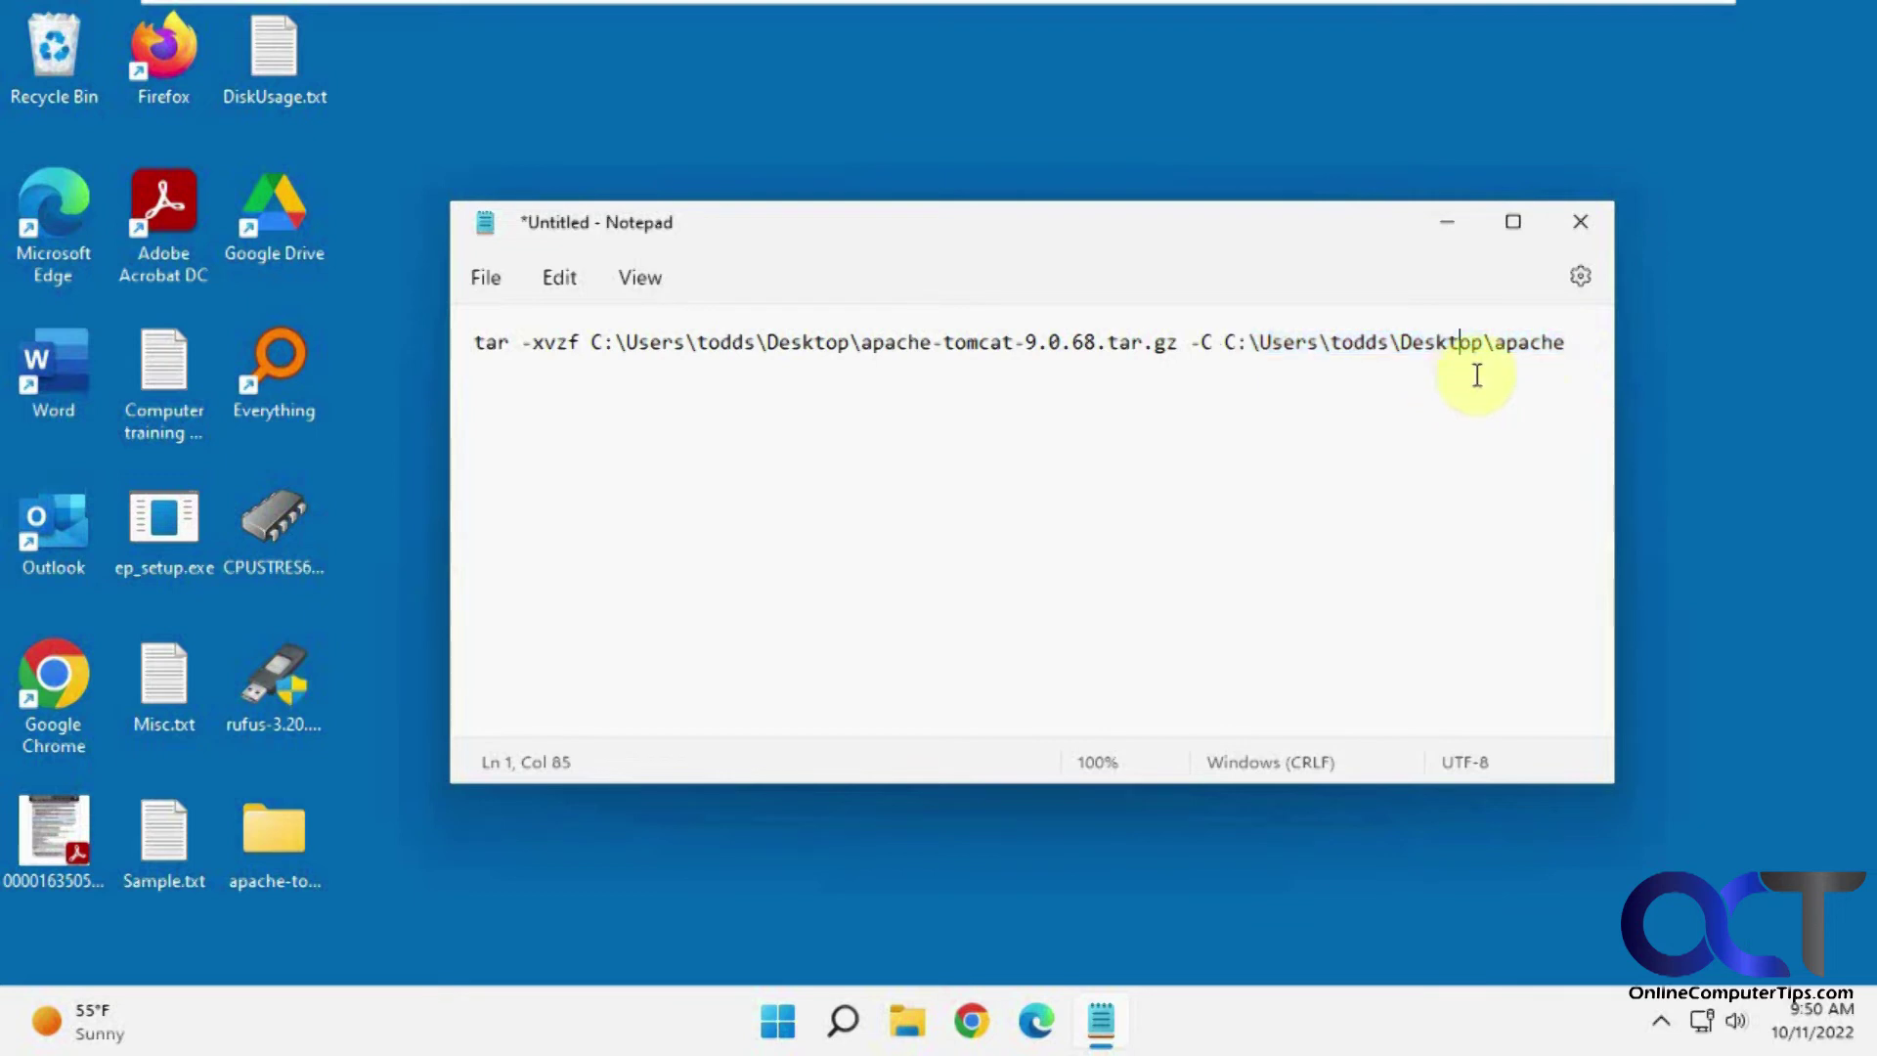
double_click(1537, 341)
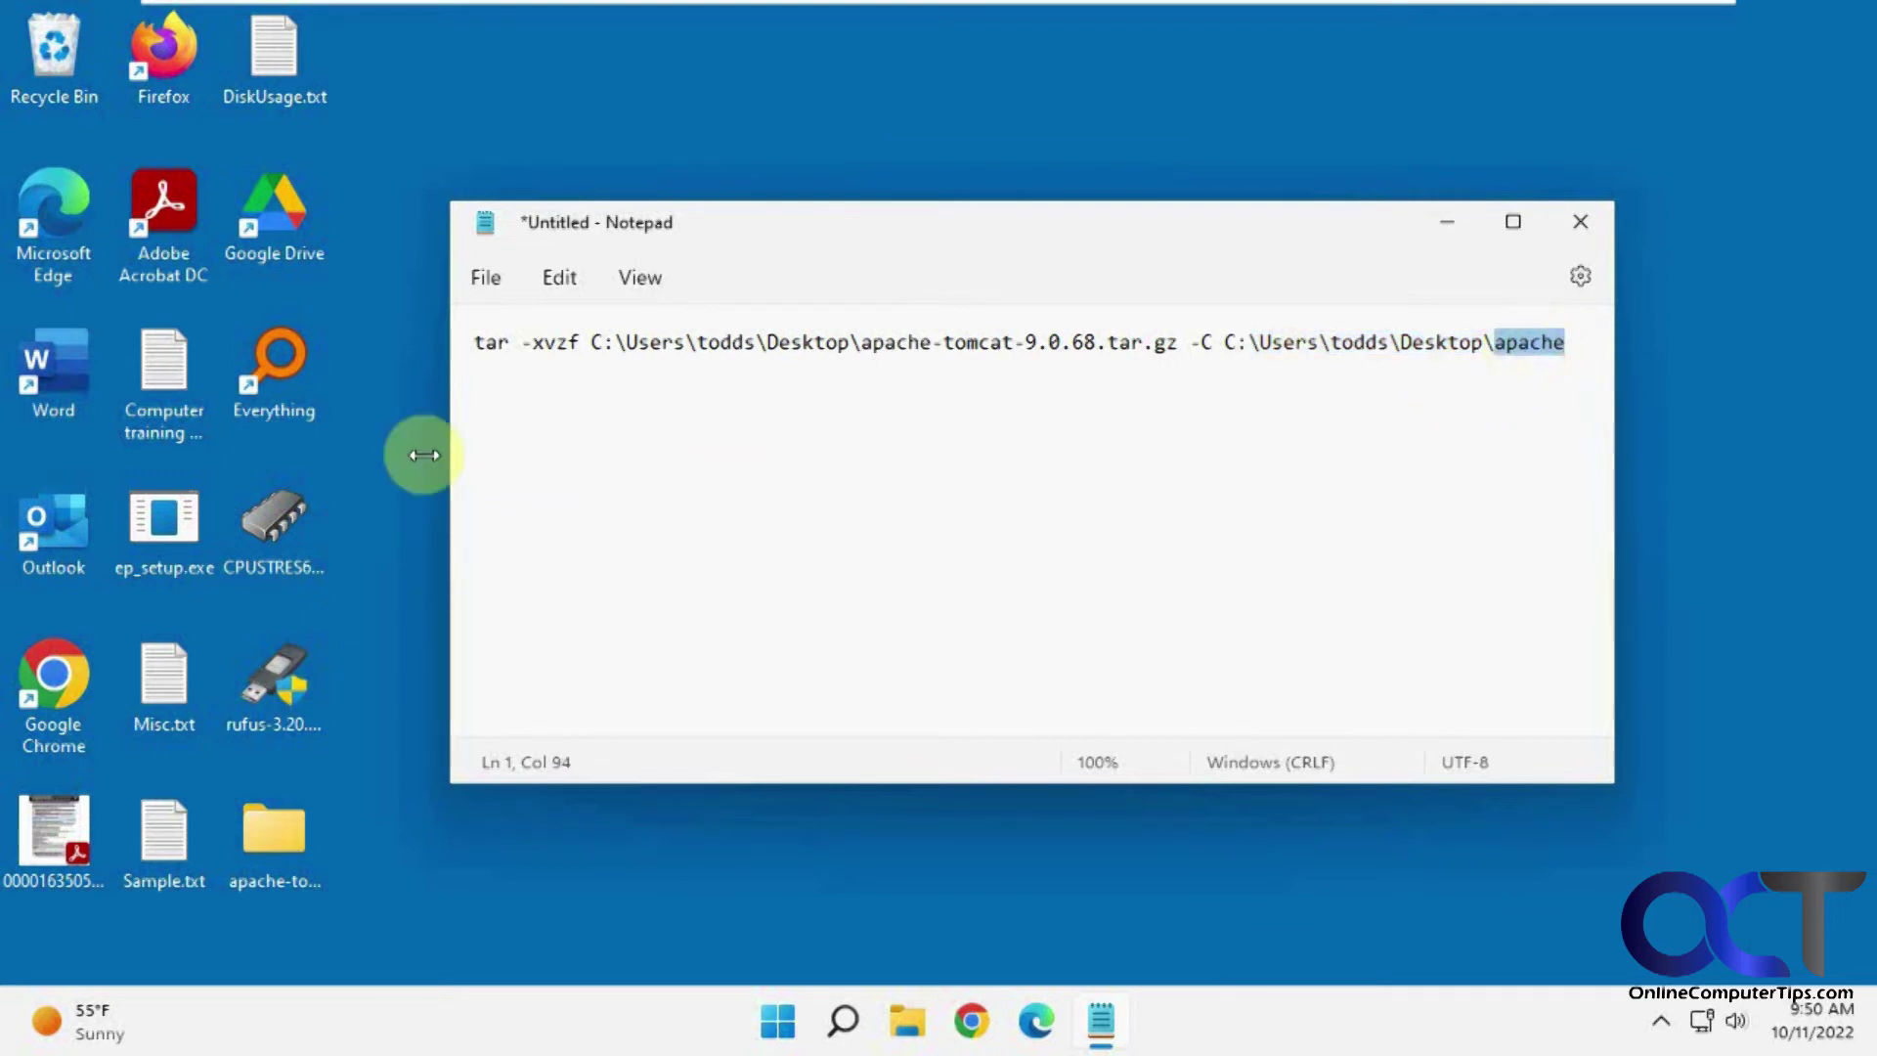
right_click(395, 438)
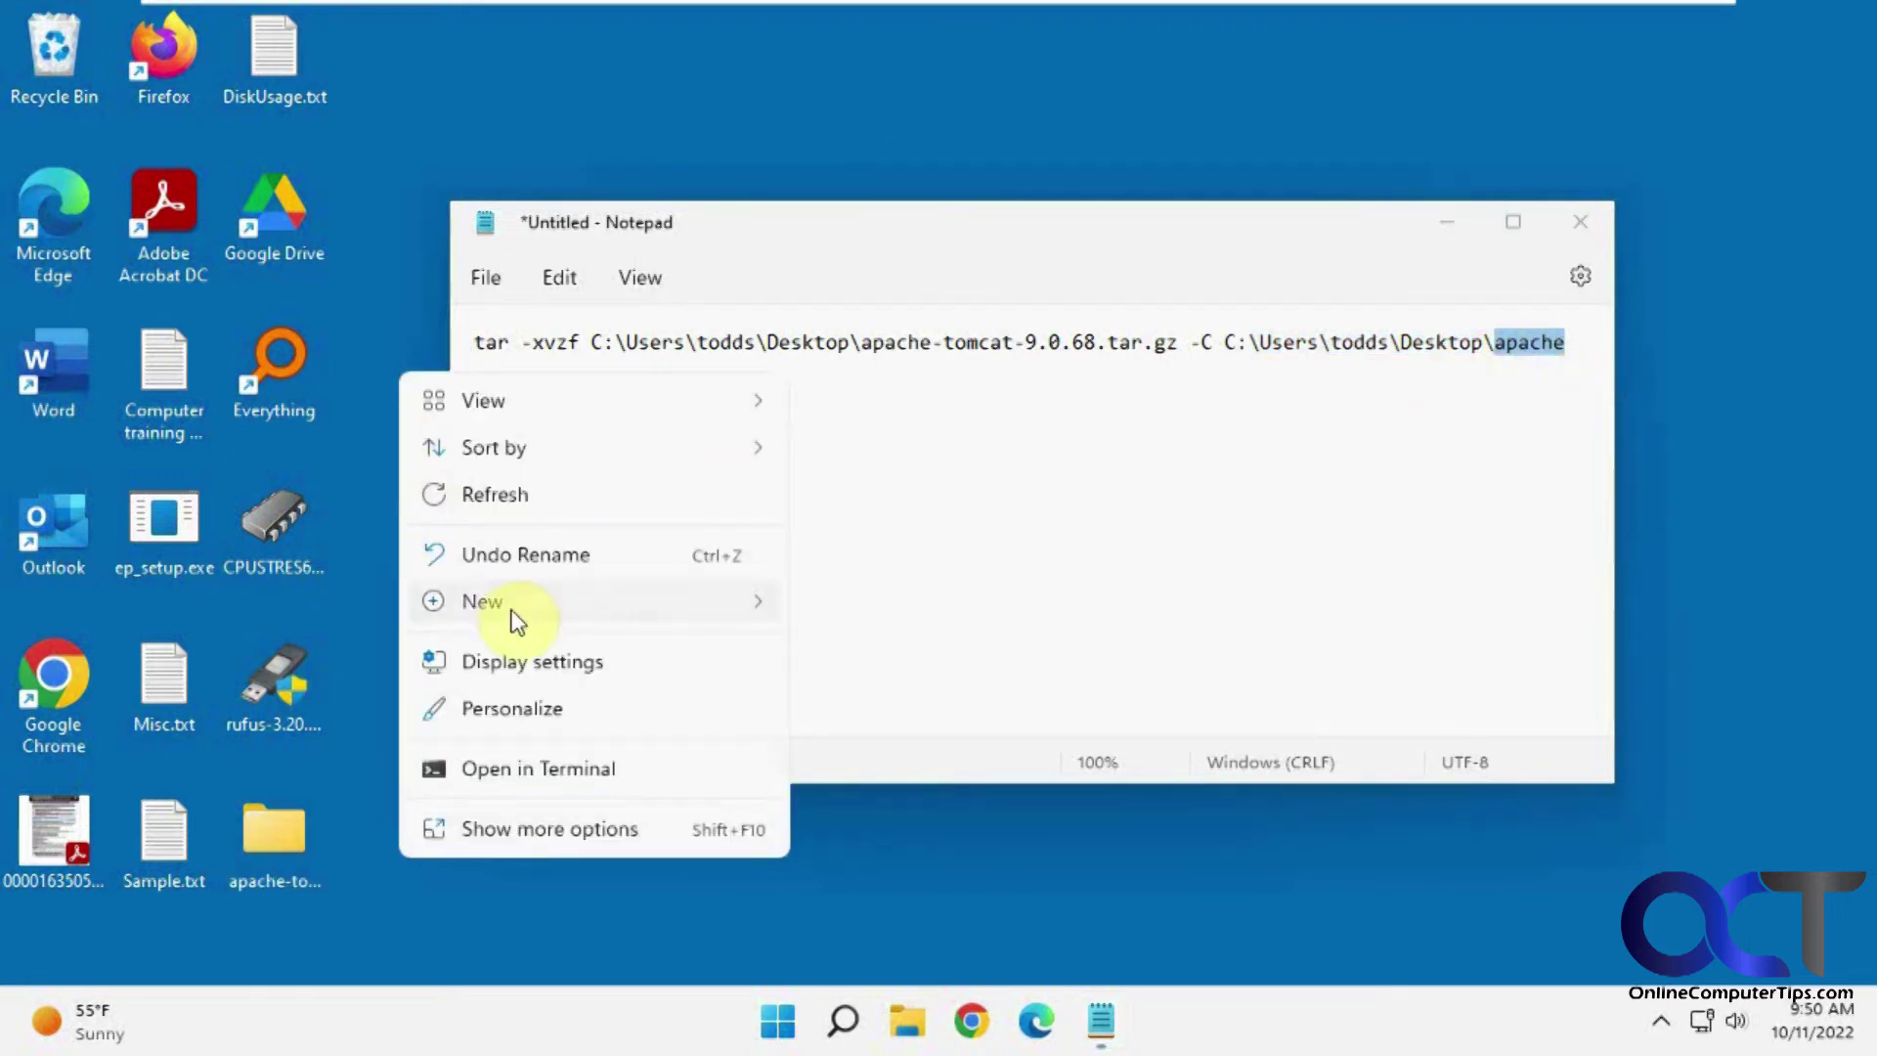
mouse_move(511, 603)
left_click(936, 78)
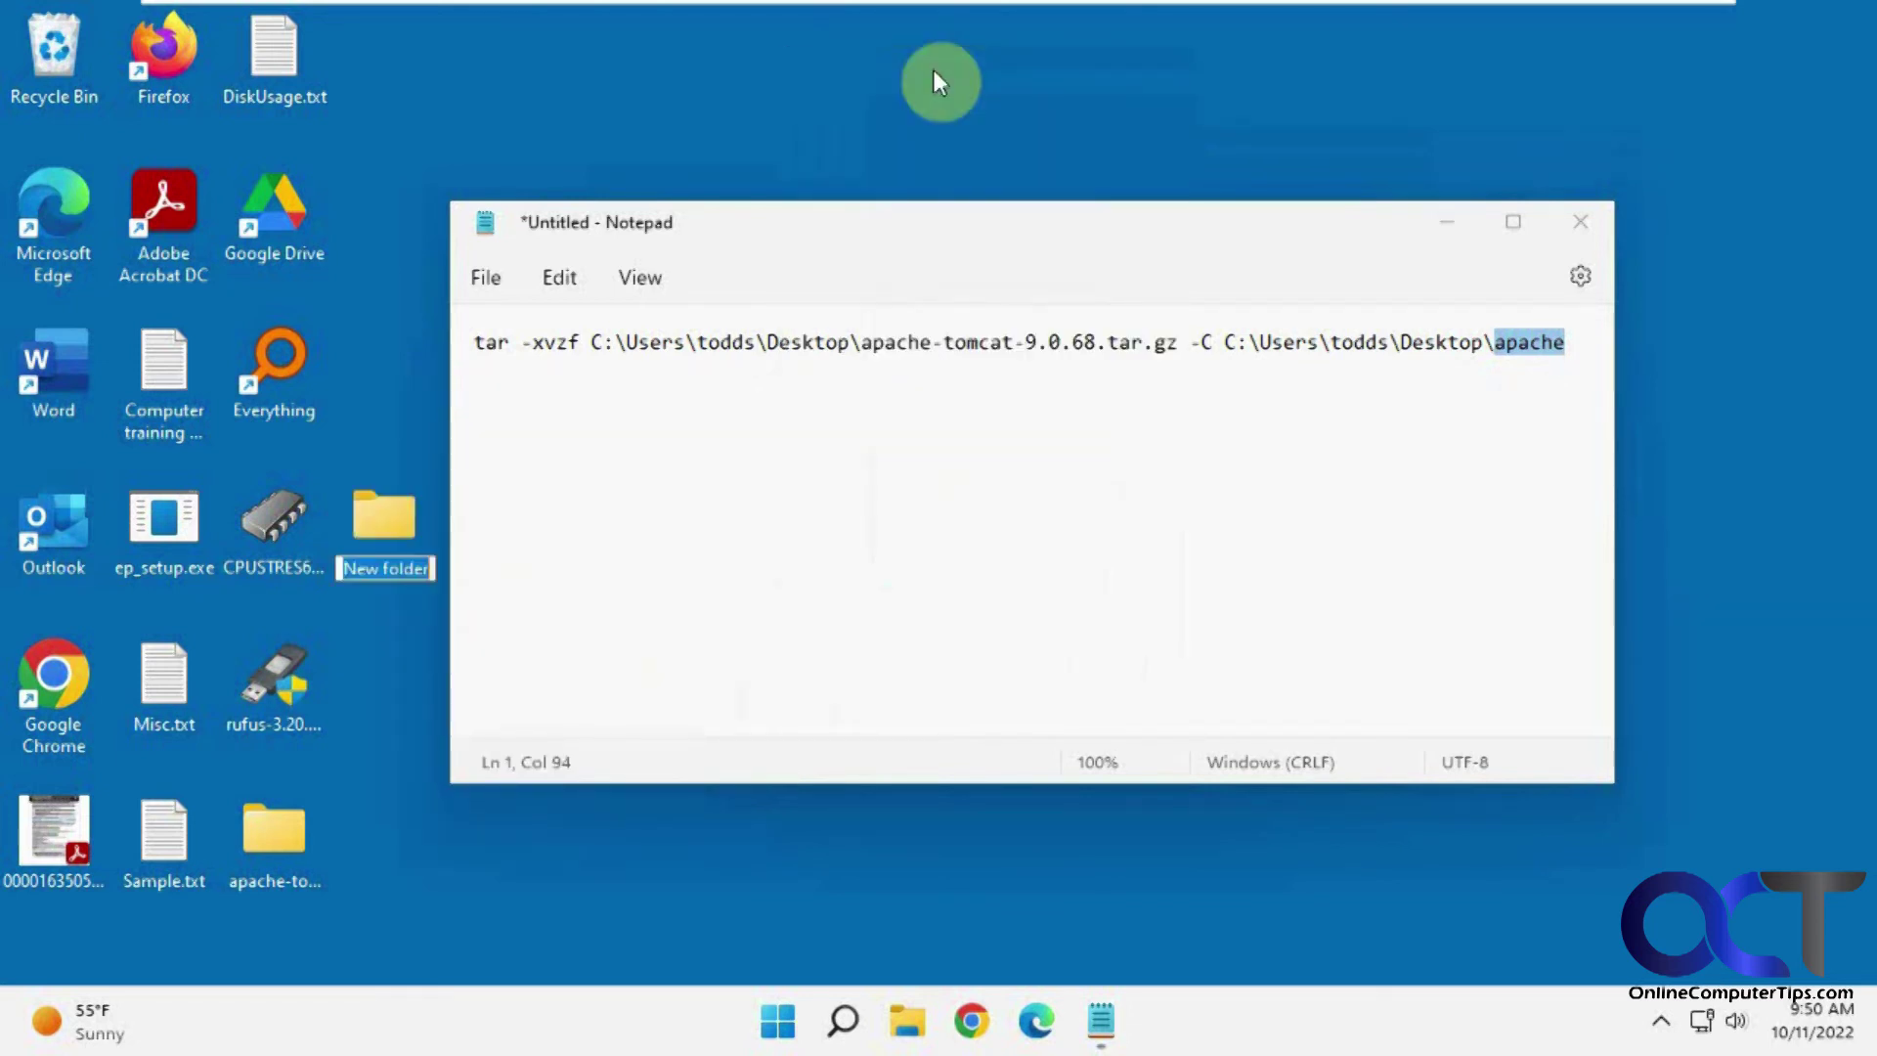
type("apache")
key("Return")
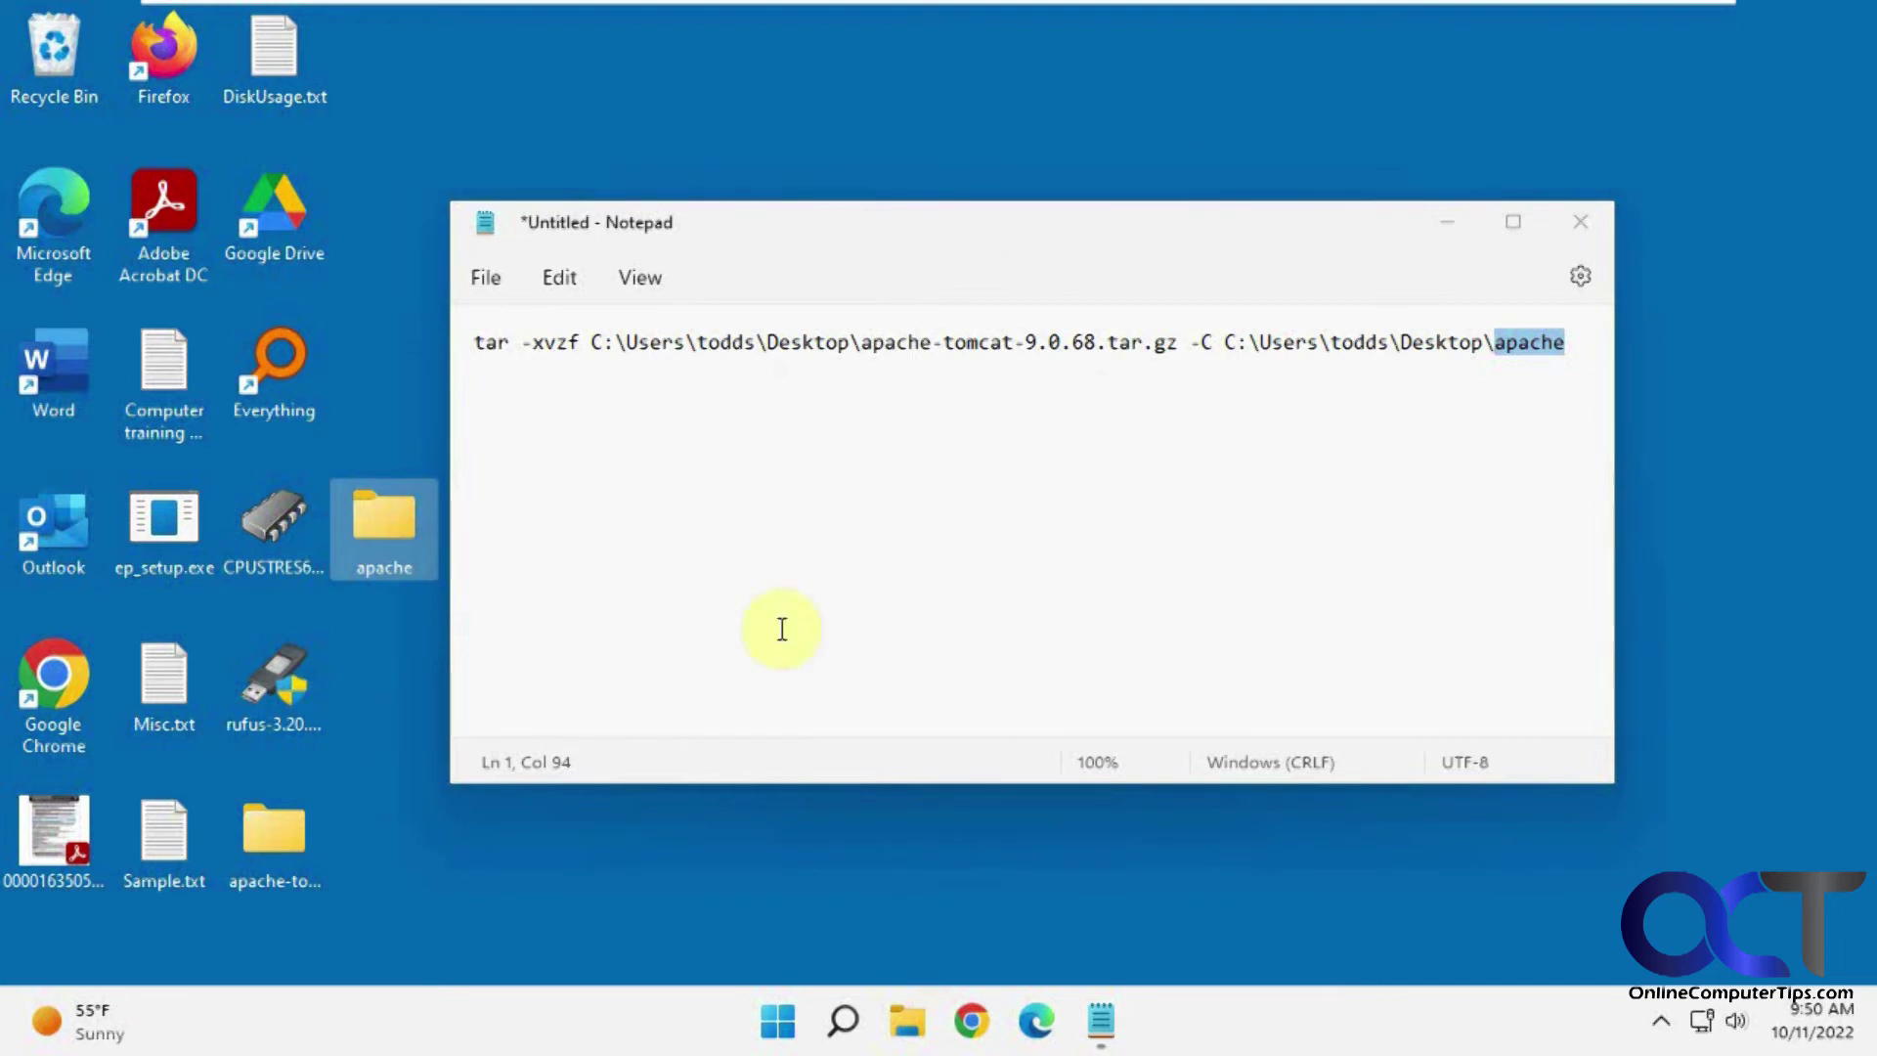
Step: Search for cmd and start Command Prompt as administrator
left_click(1031, 465)
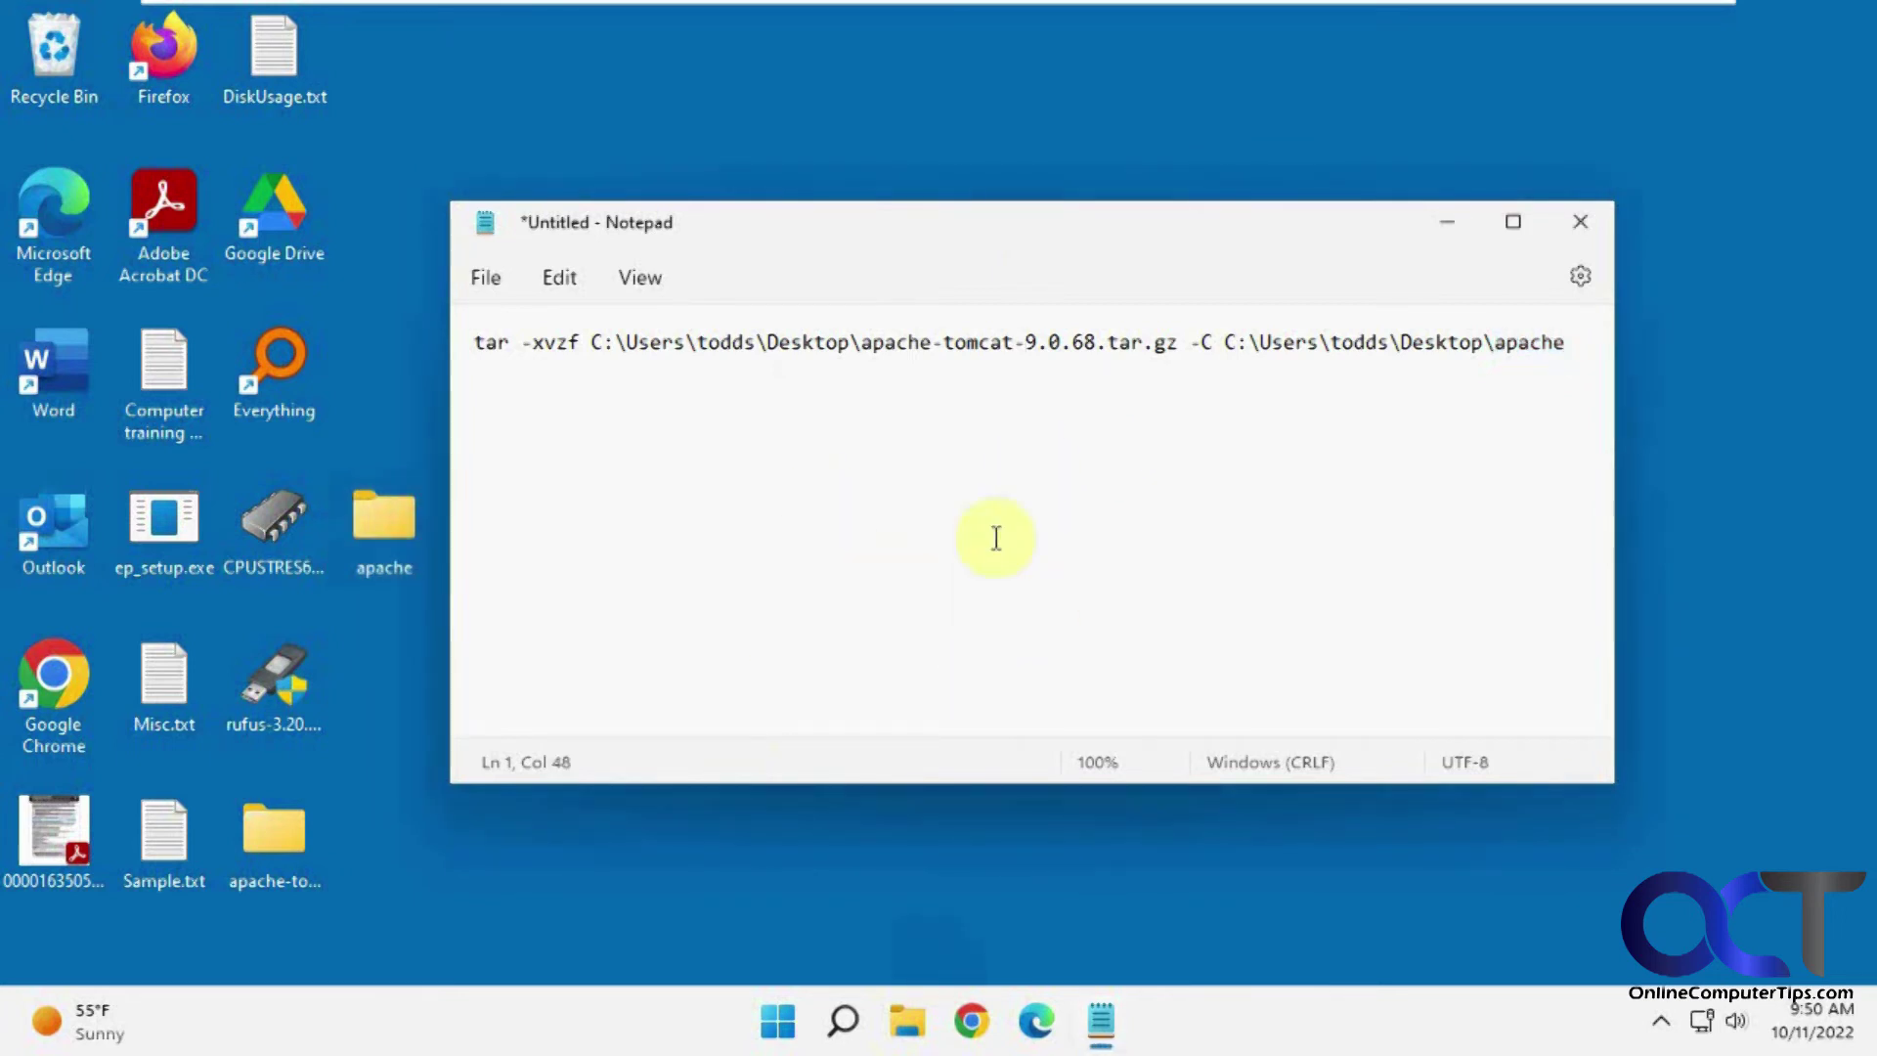
left_click(841, 1023)
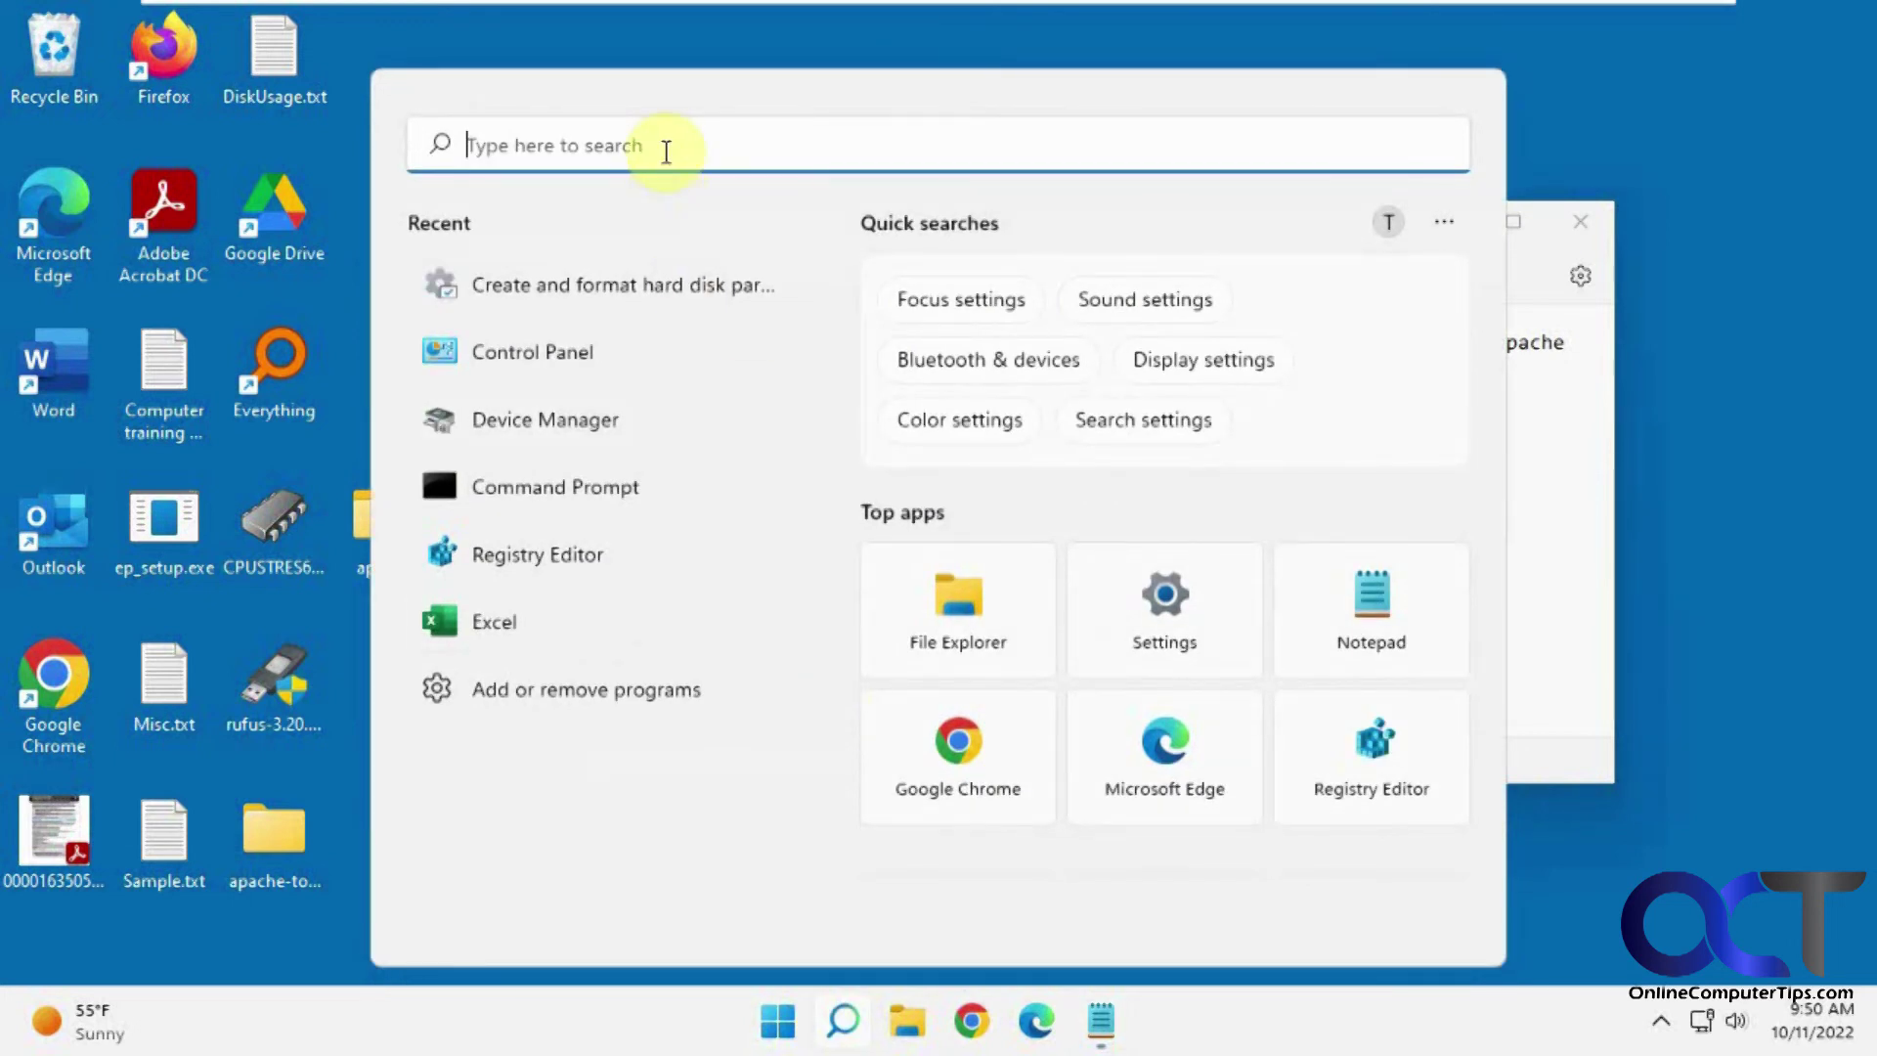
type("cmd")
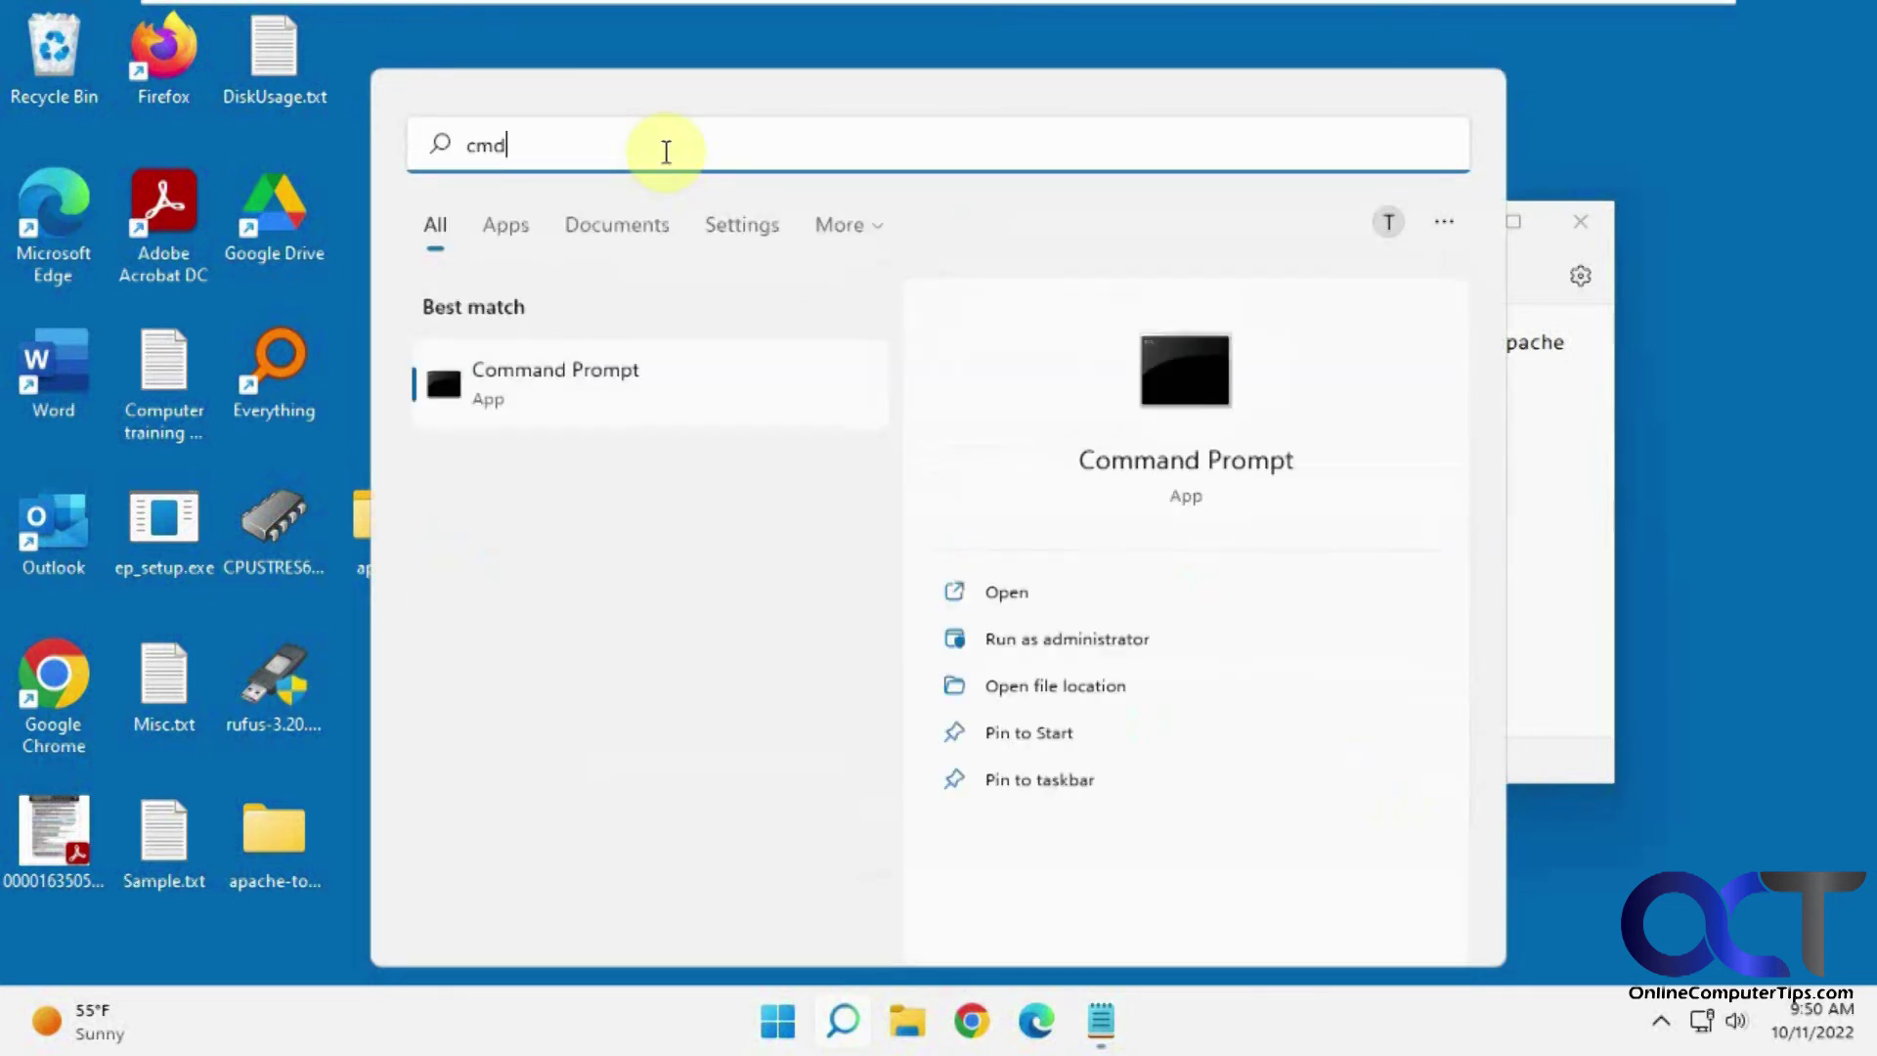
left_click(1023, 648)
Step: Copy the tar -xvzf command from Notepad into the admin Command Prompt and run it
left_click(810, 732)
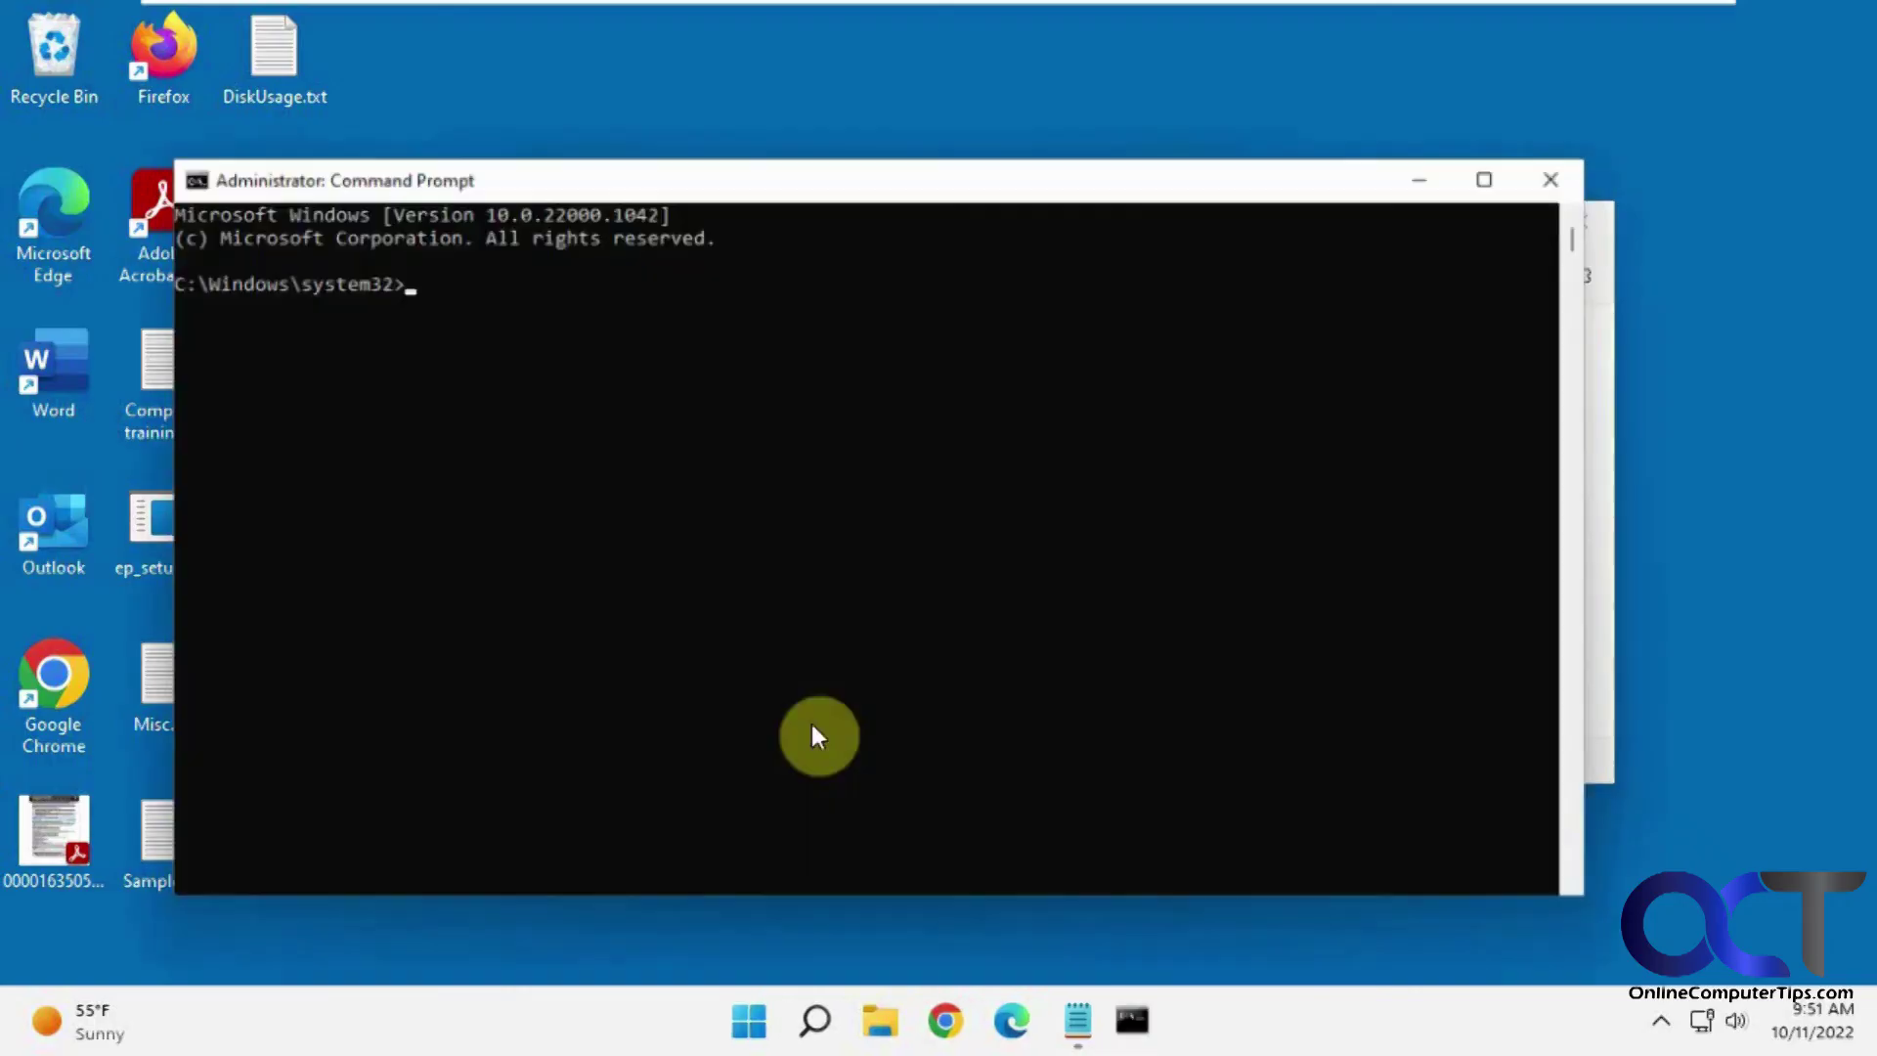
left_click(1428, 176)
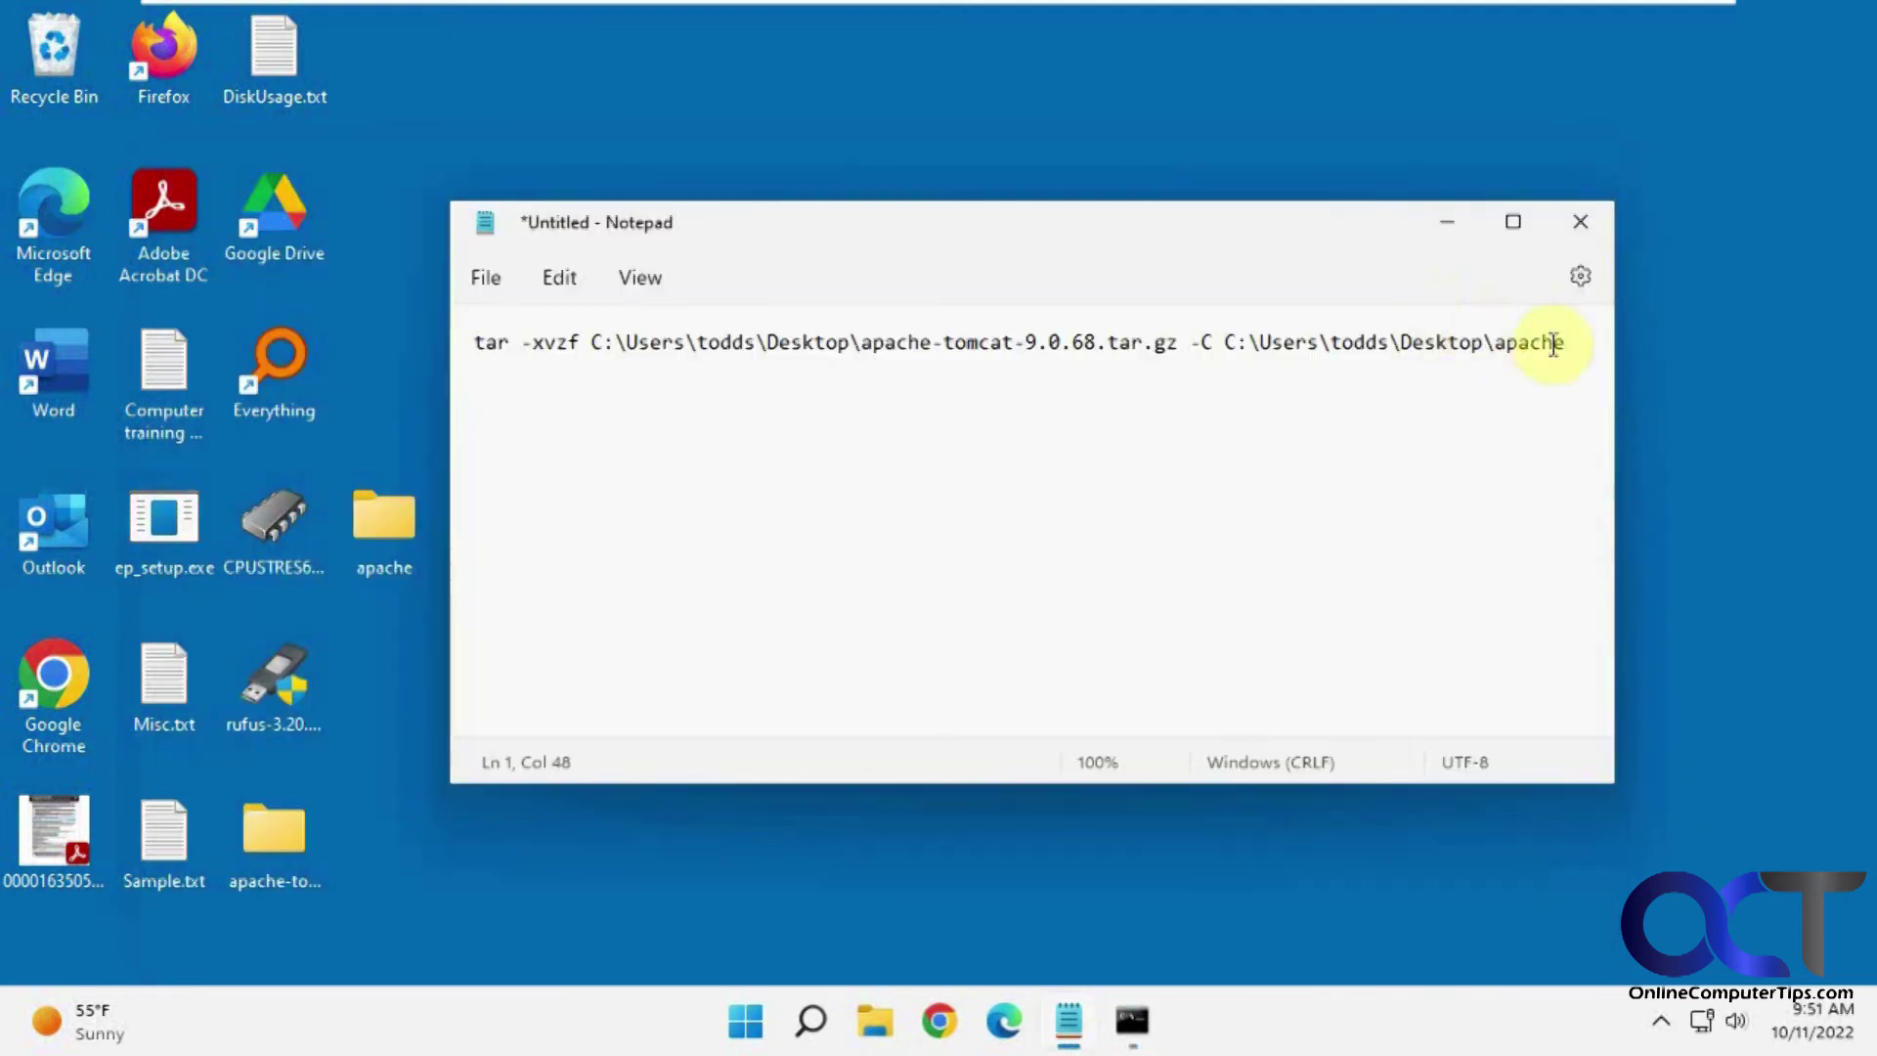
left_click_drag(1564, 343, 440, 343)
key("cmd+c")
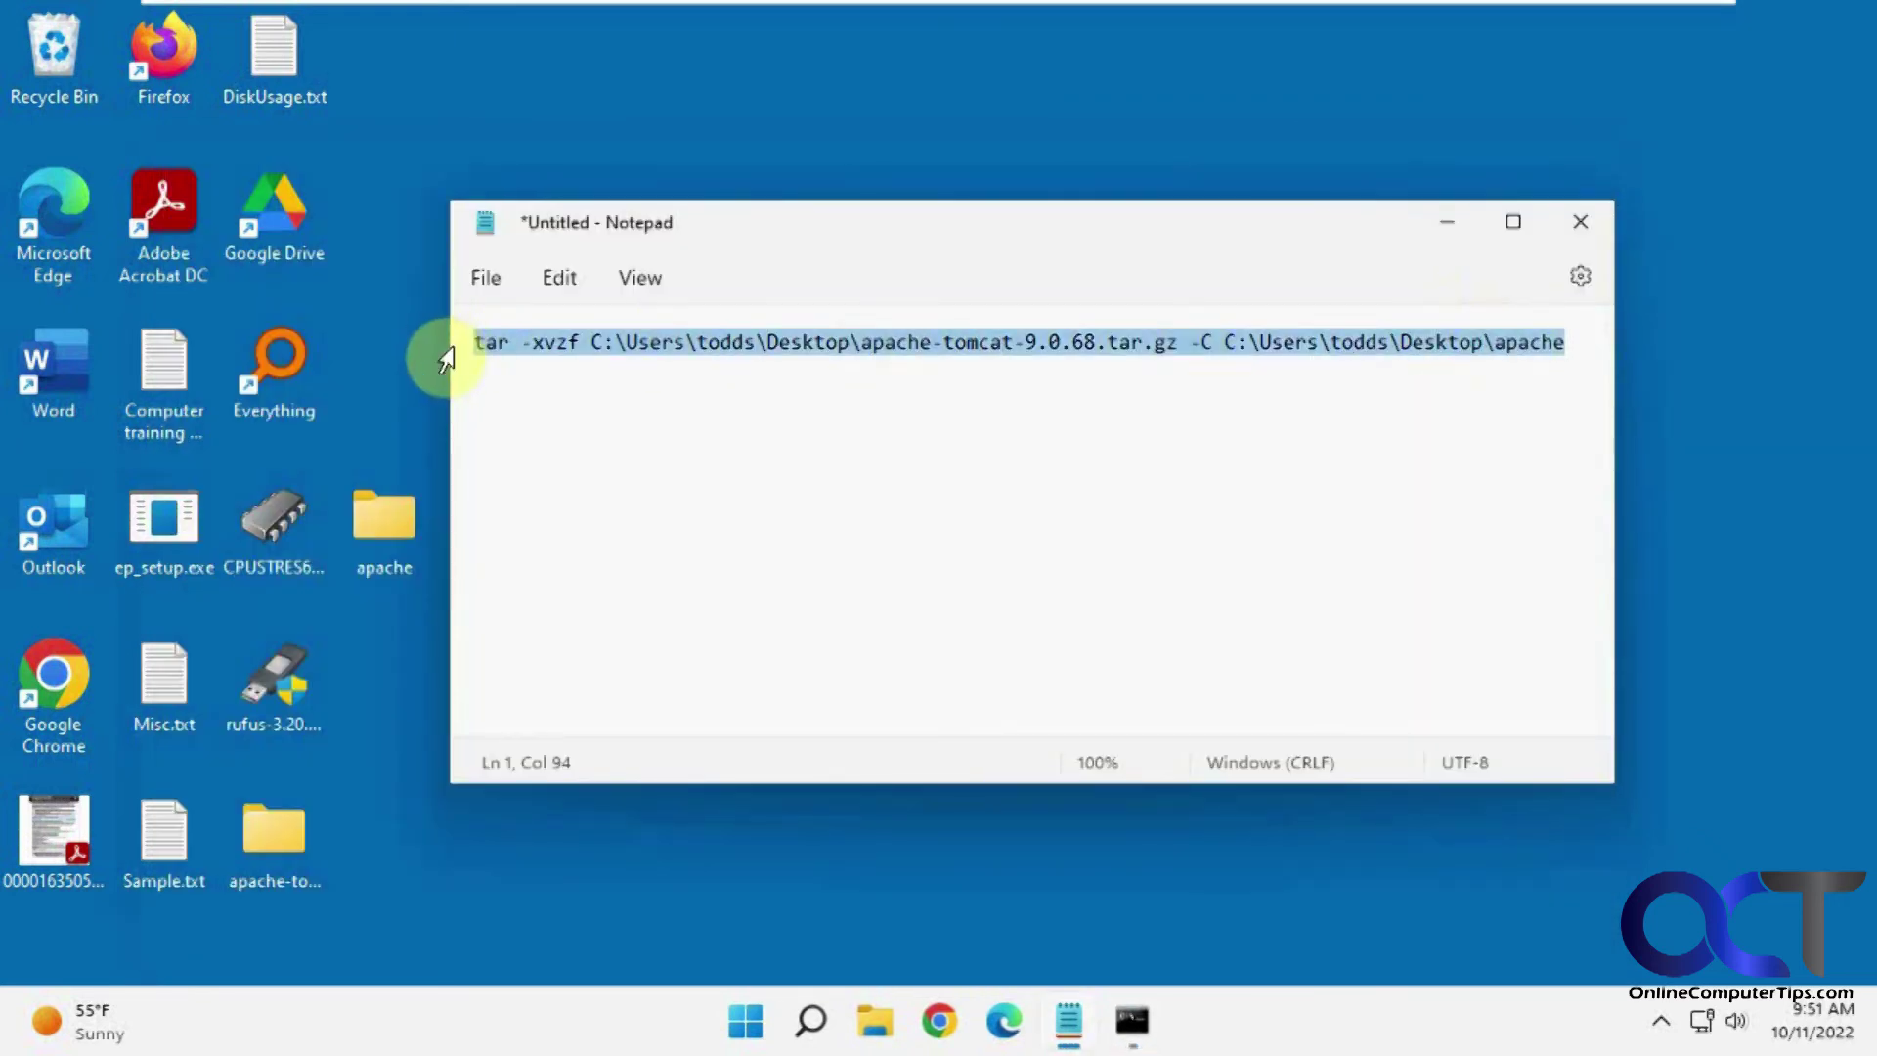
left_click(1138, 1022)
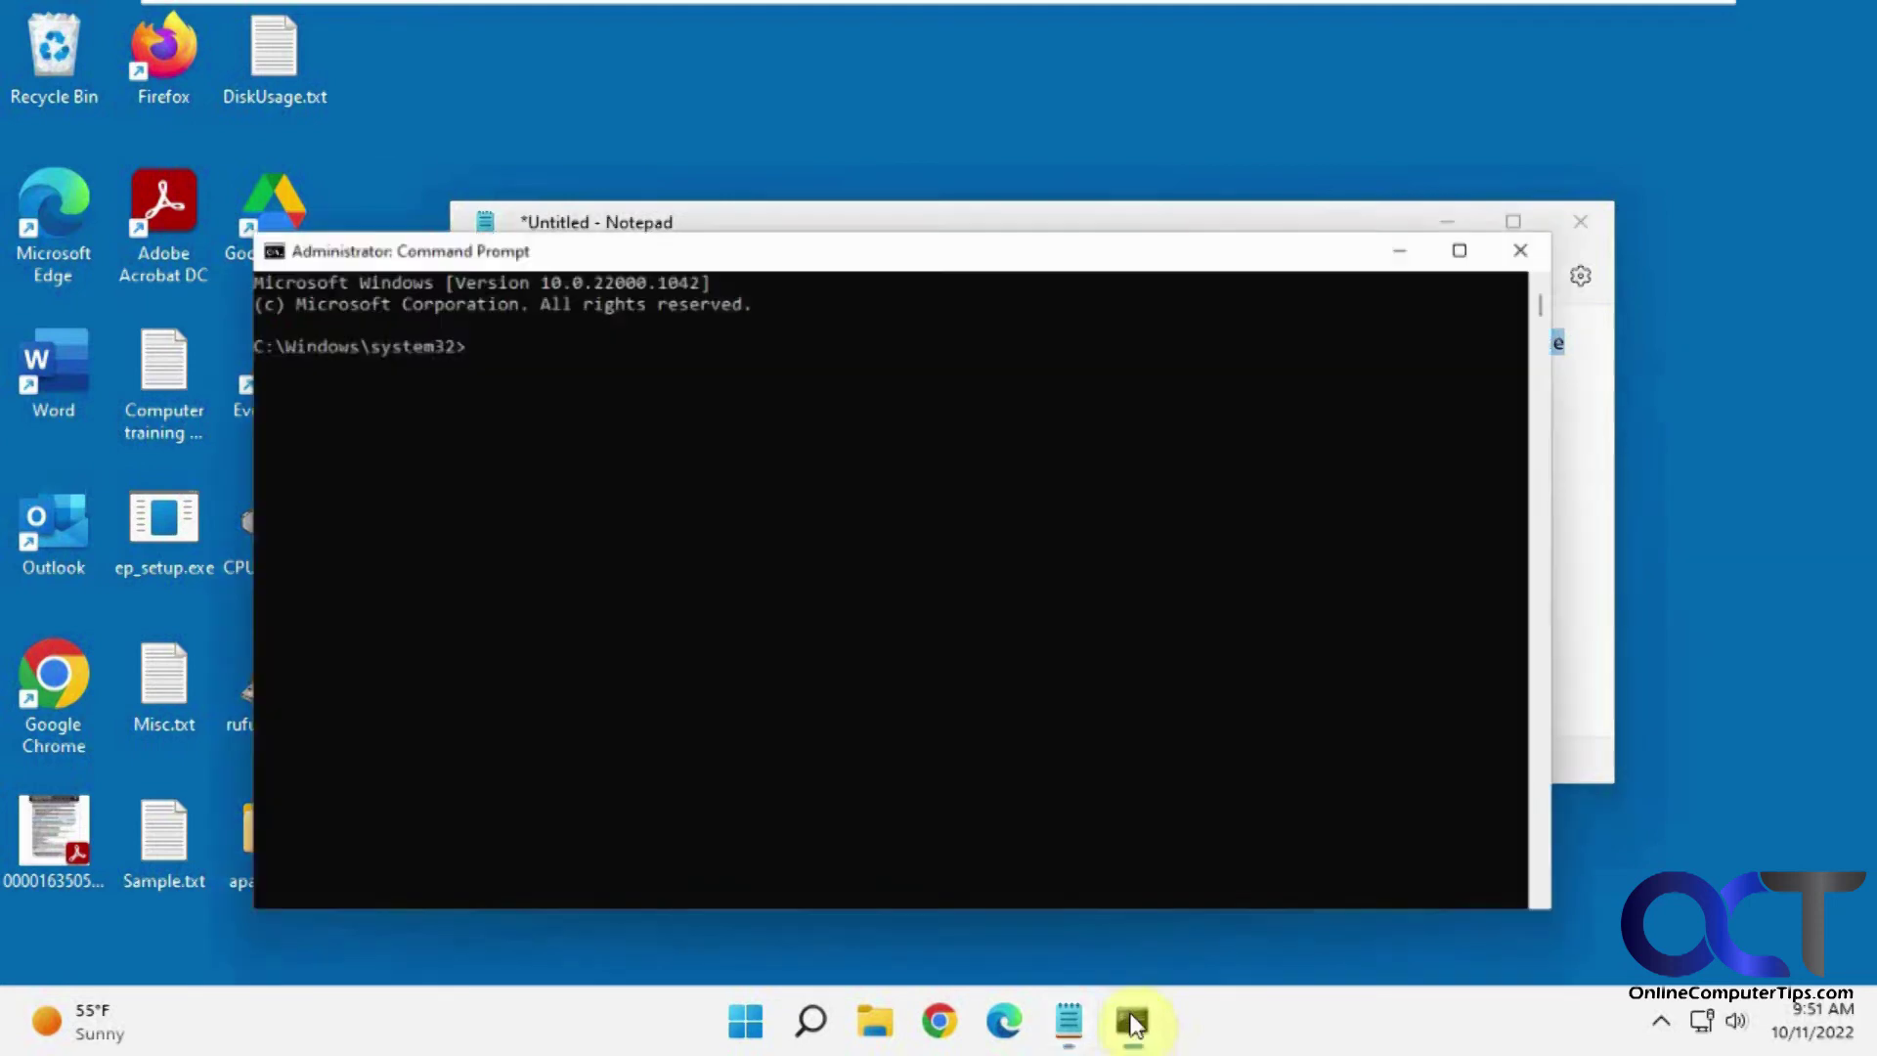
right_click(598, 334)
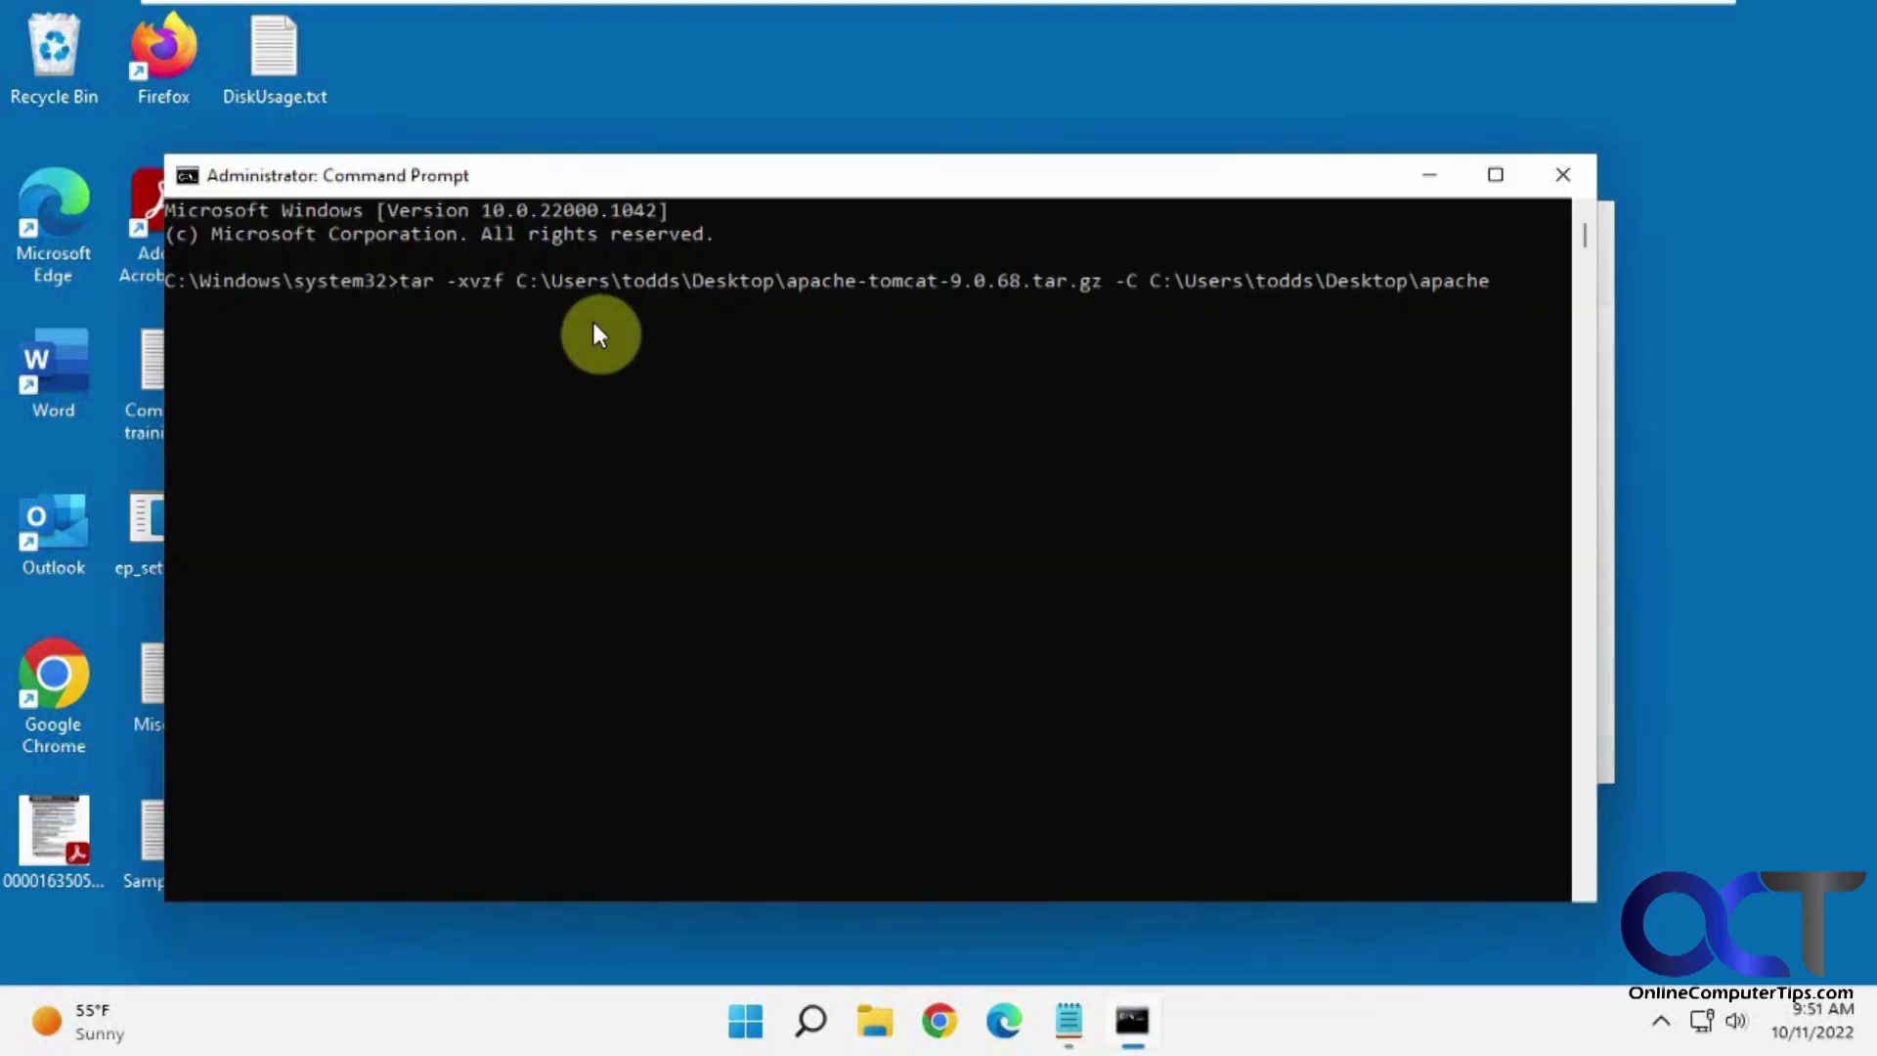
key("Return")
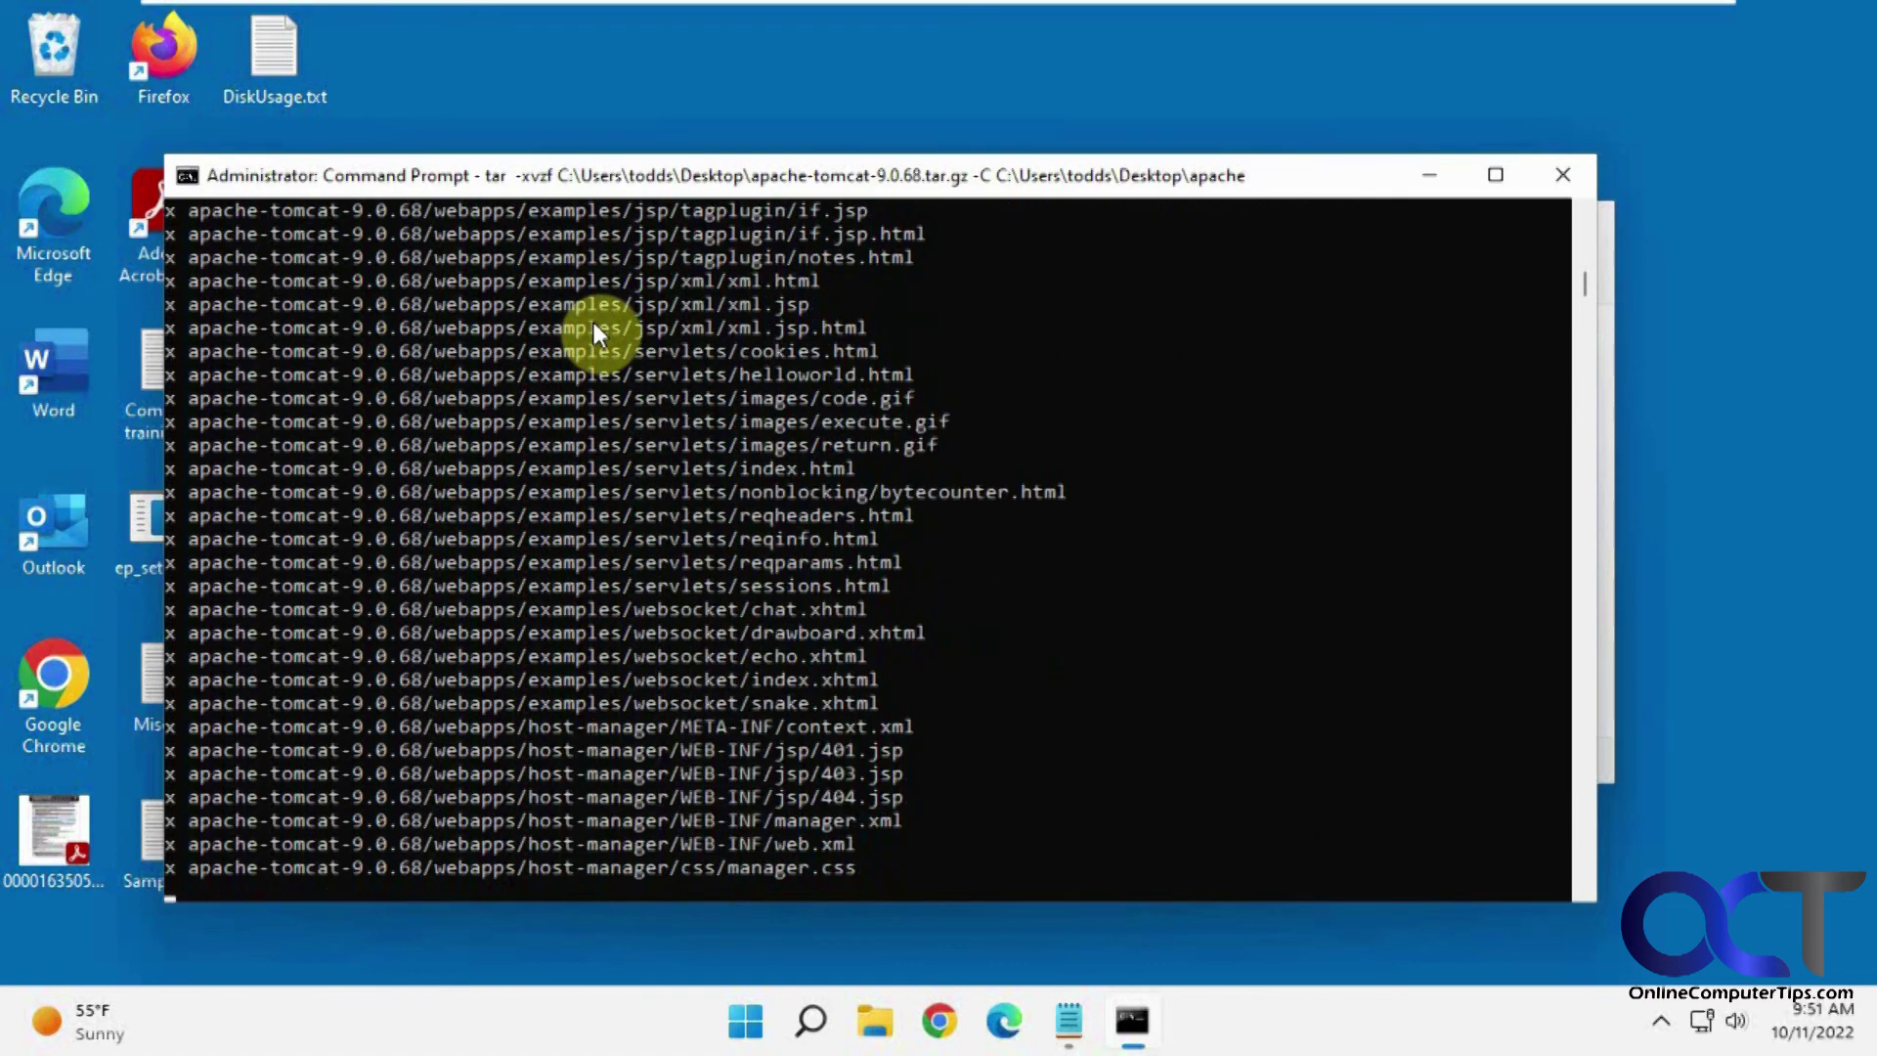
left_click(1435, 173)
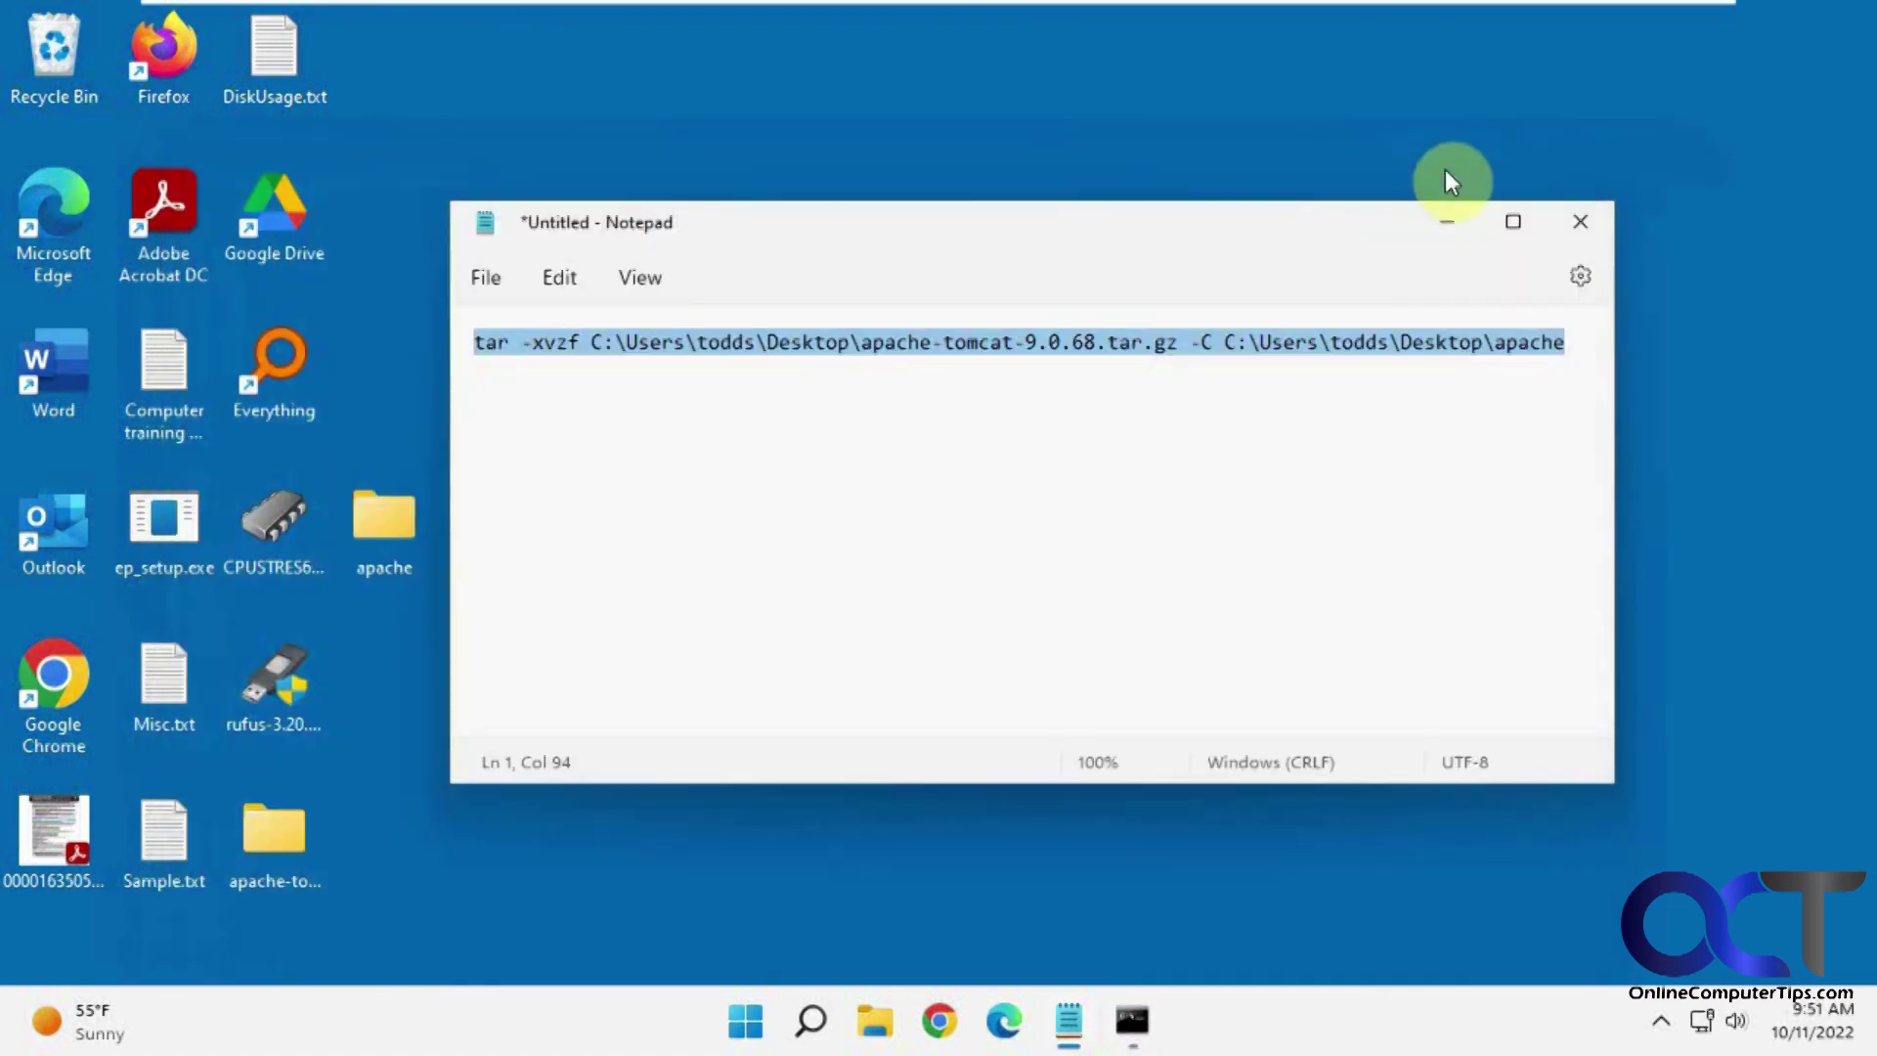
Step: Snap apache\apache-tomcat-9.0.68 and the 7-Zip-extracted copy side by side, then minimise both
left_click(1445, 218)
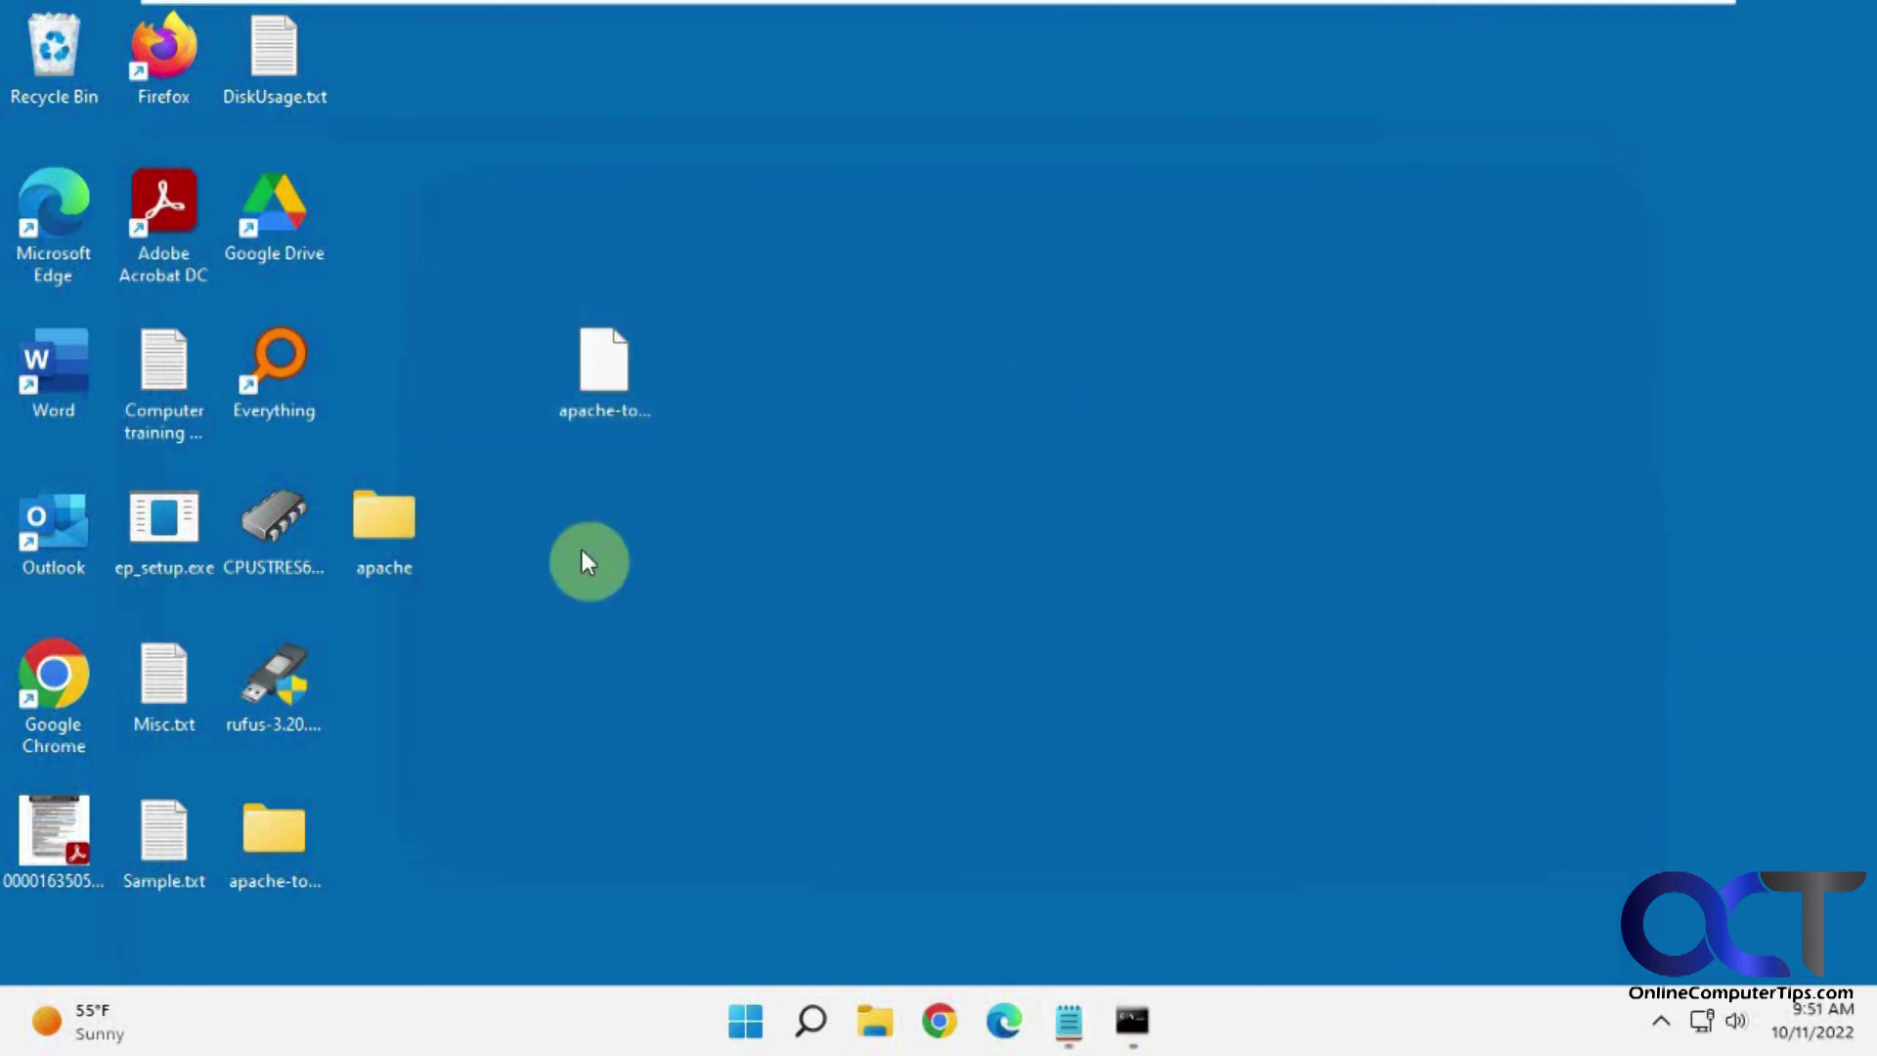
double_click(397, 531)
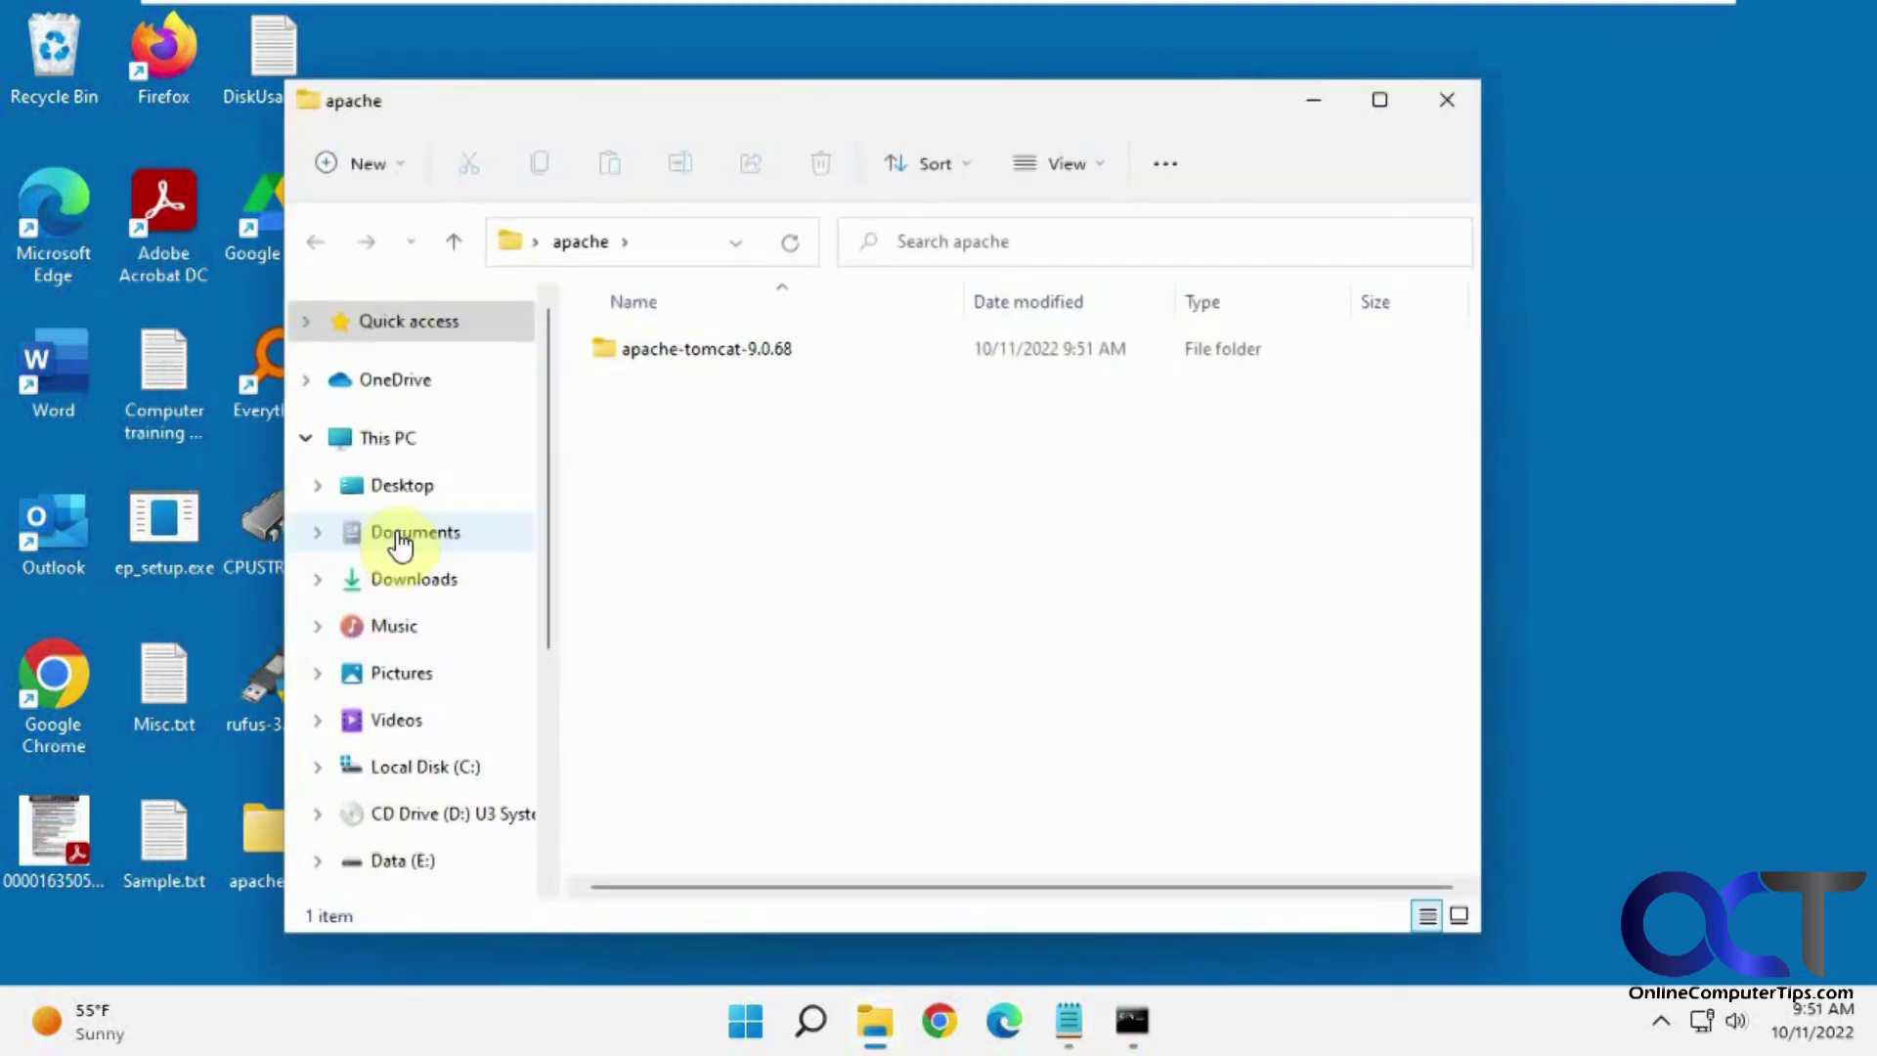
double_click(711, 348)
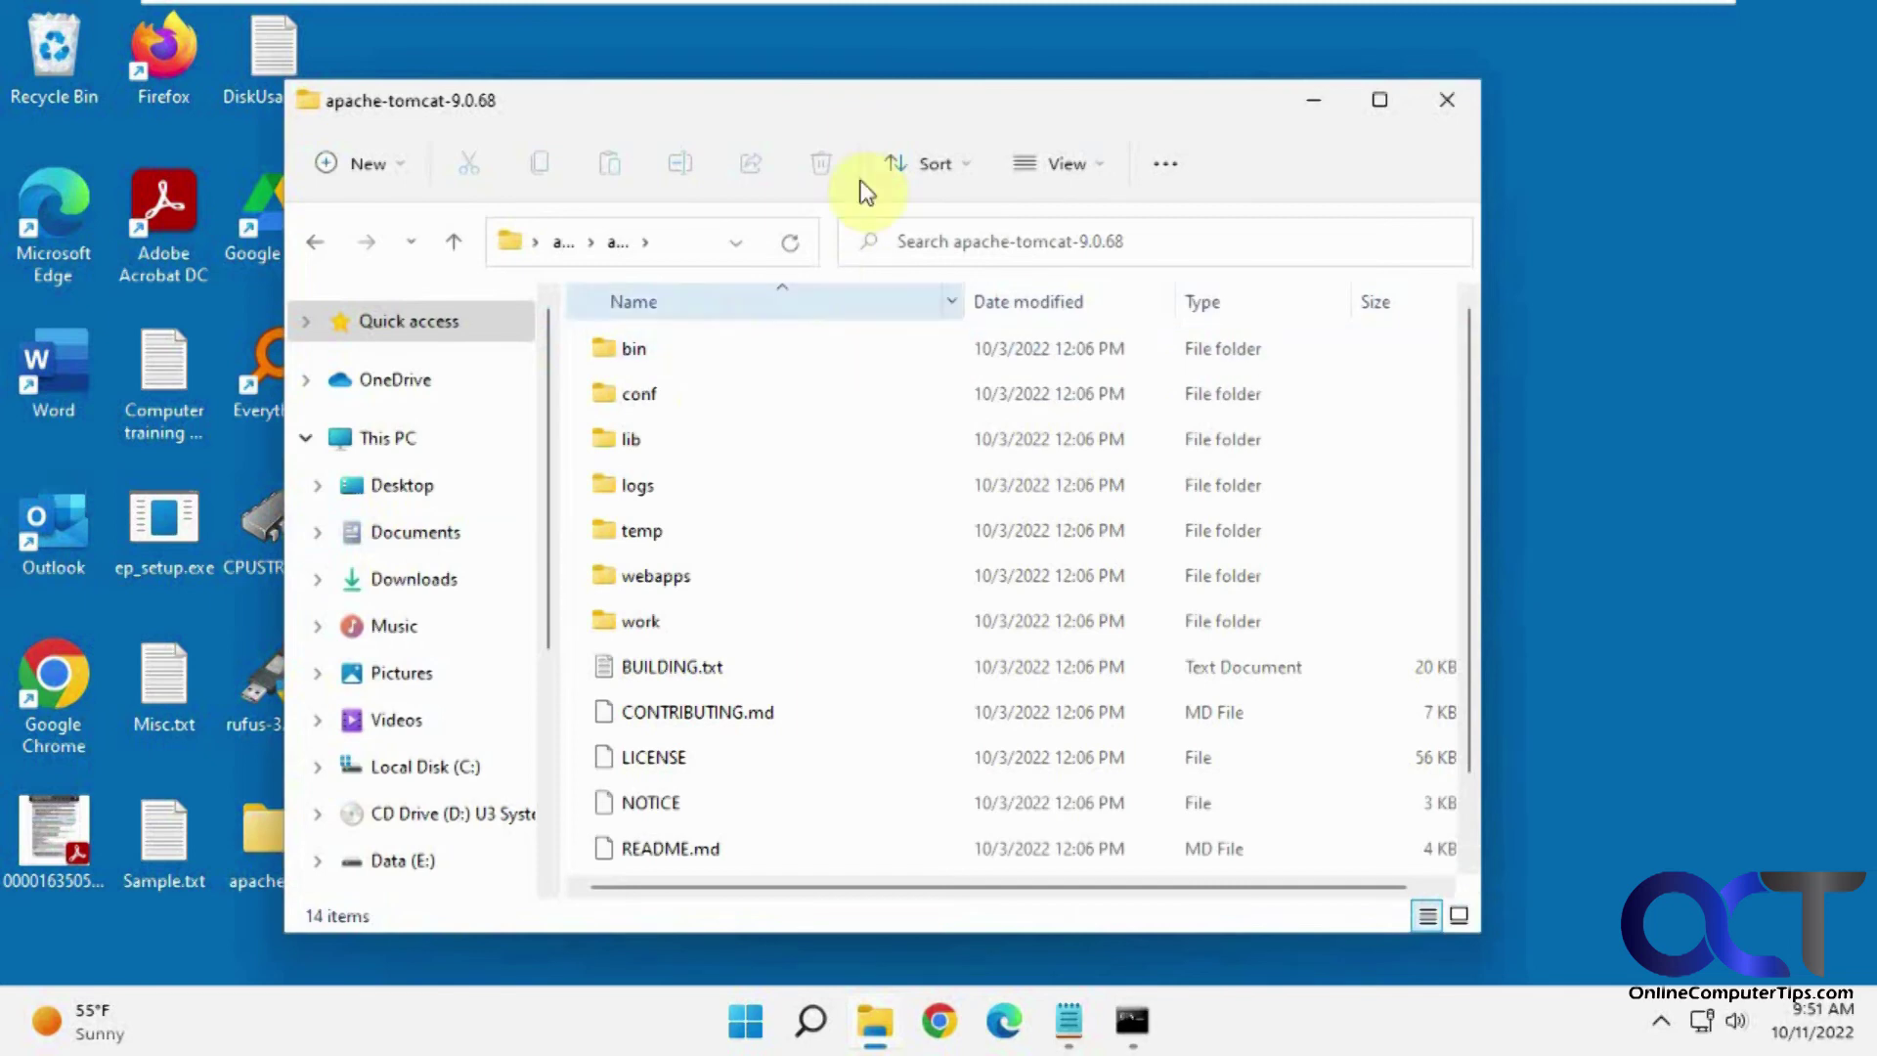
left_click_drag(846, 101, 1234, 103)
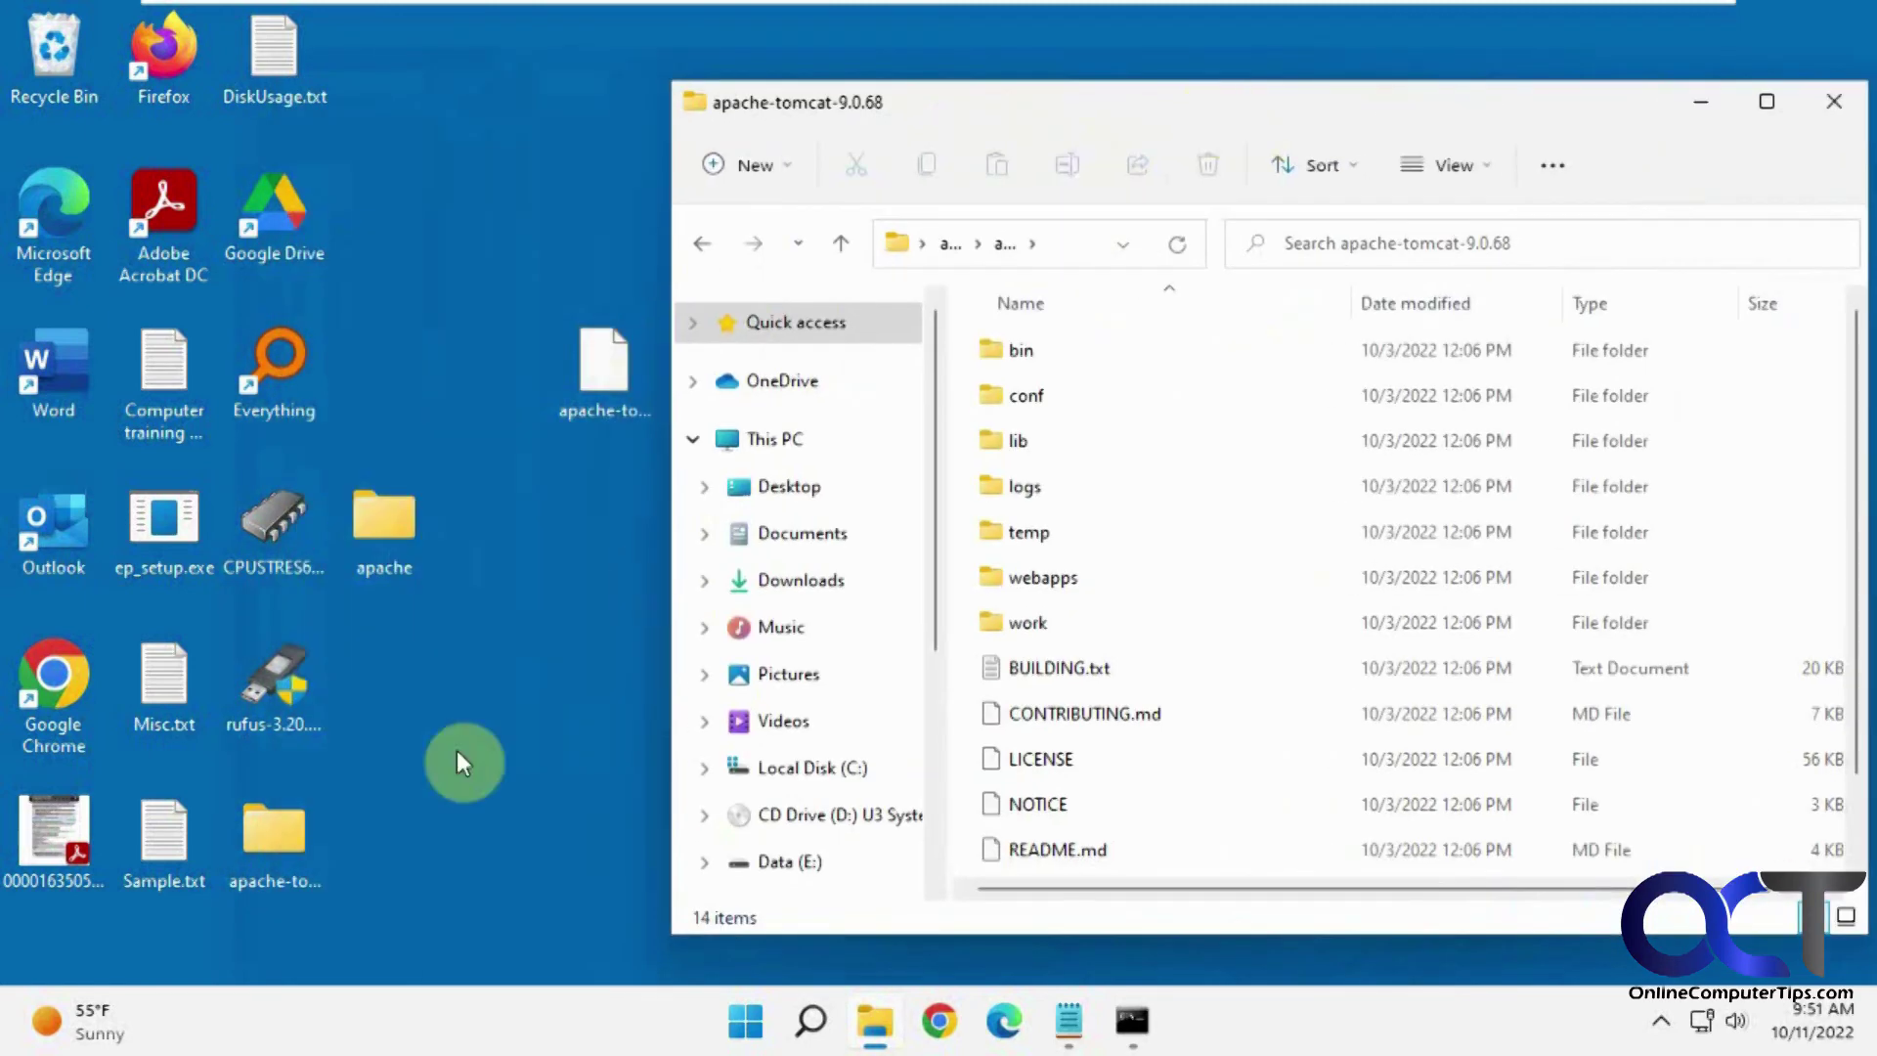
double_click(278, 846)
left_click_drag(778, 21, 4, 176)
left_click(1288, 127)
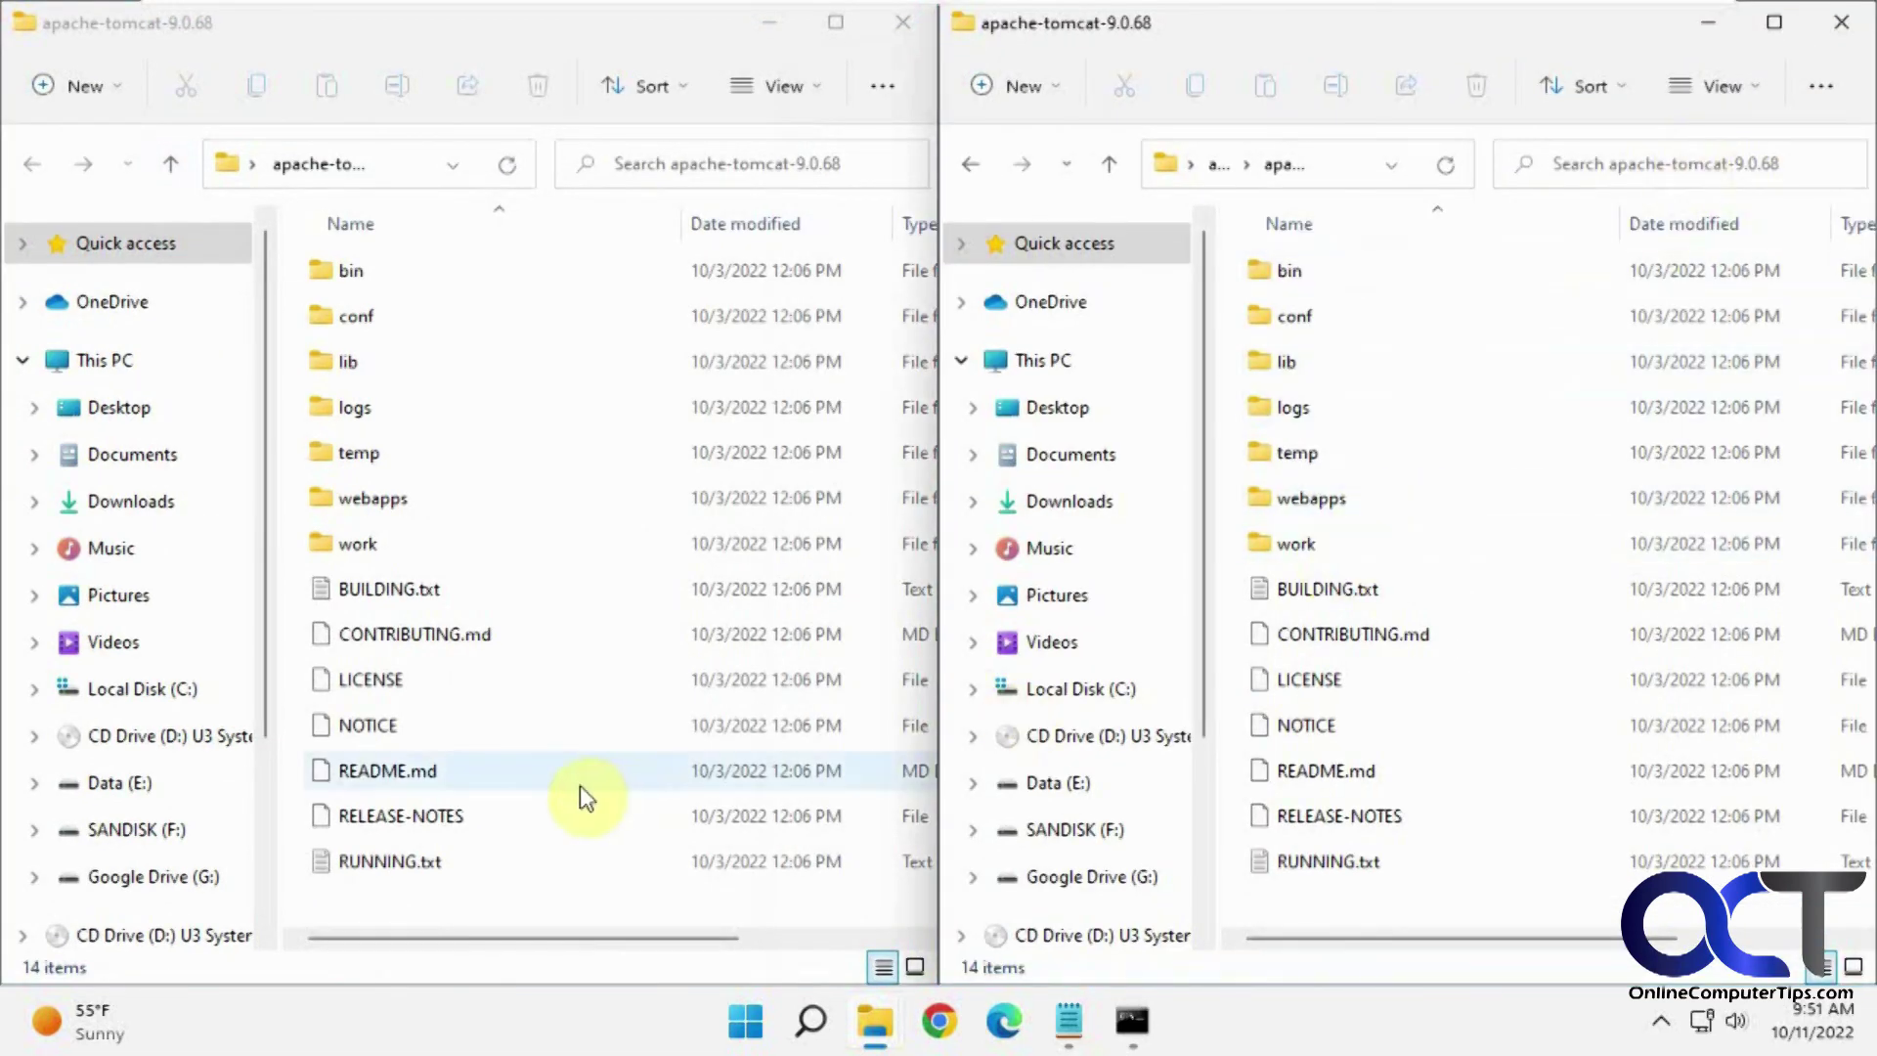
left_click(770, 23)
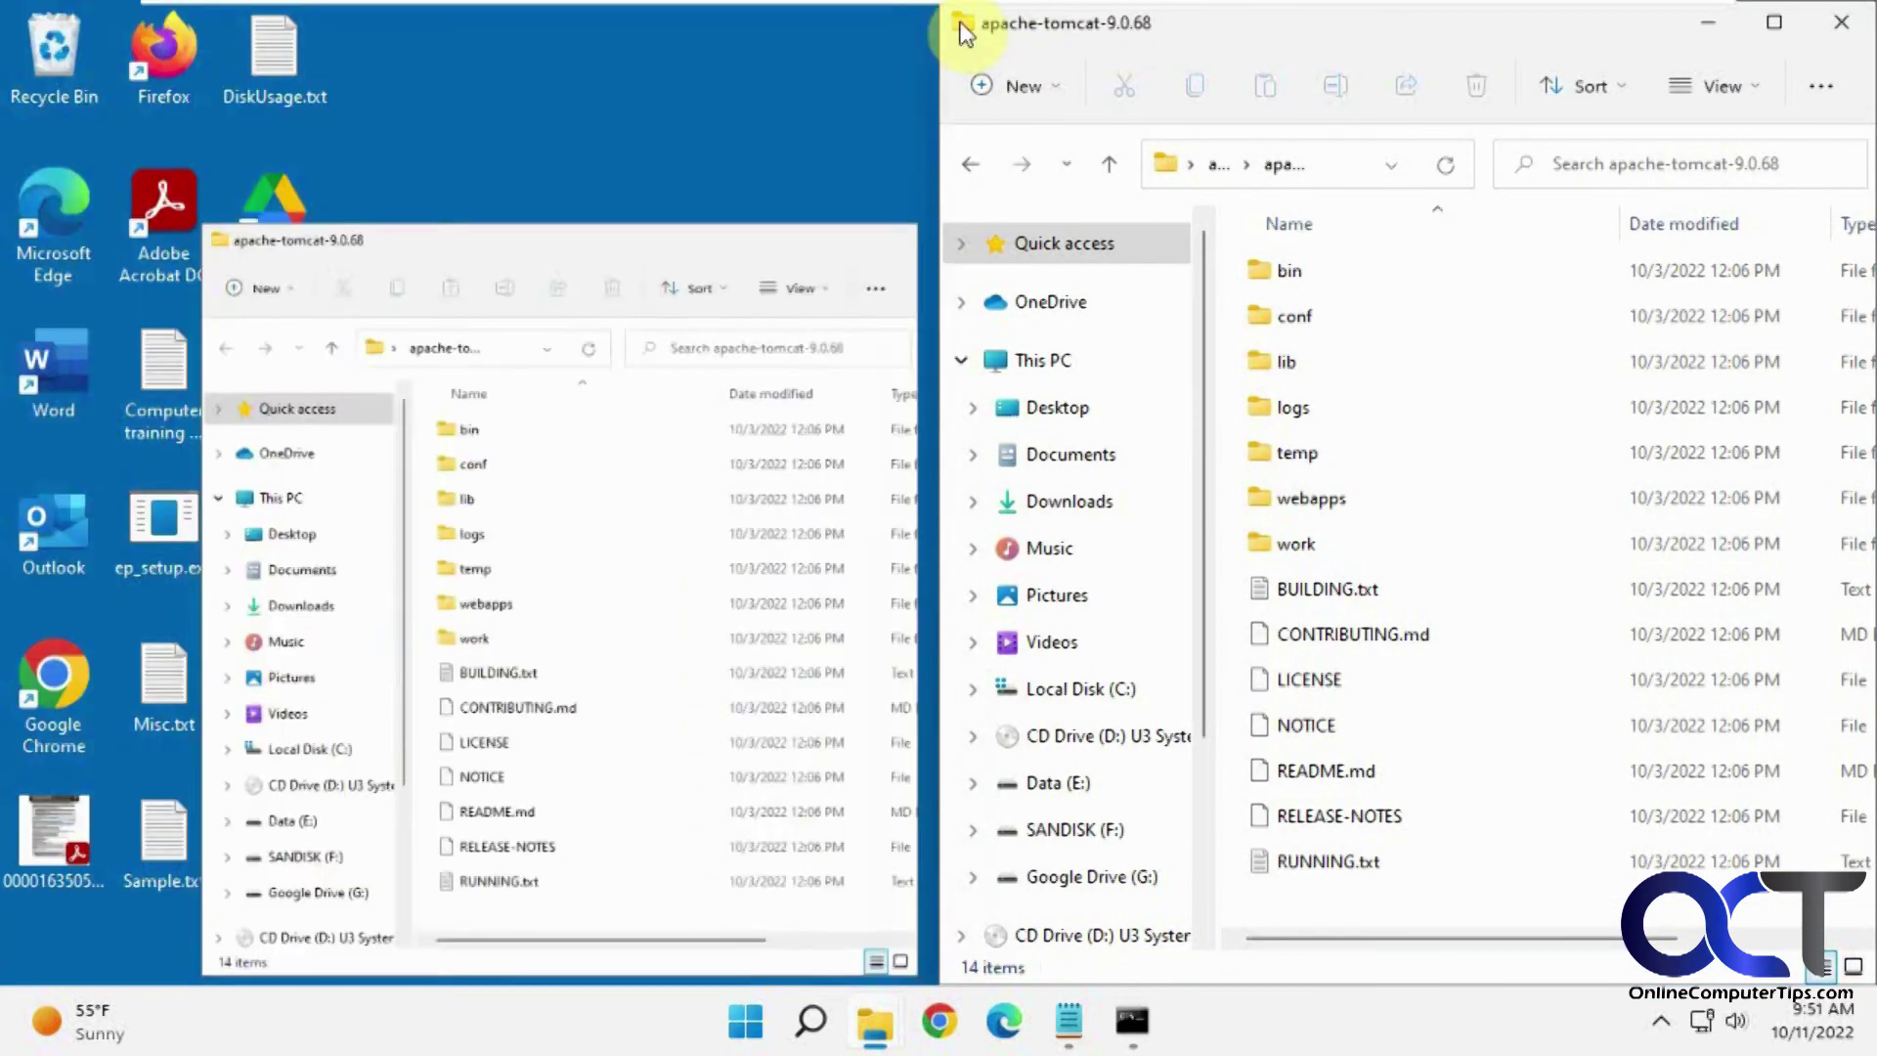
left_click(1707, 23)
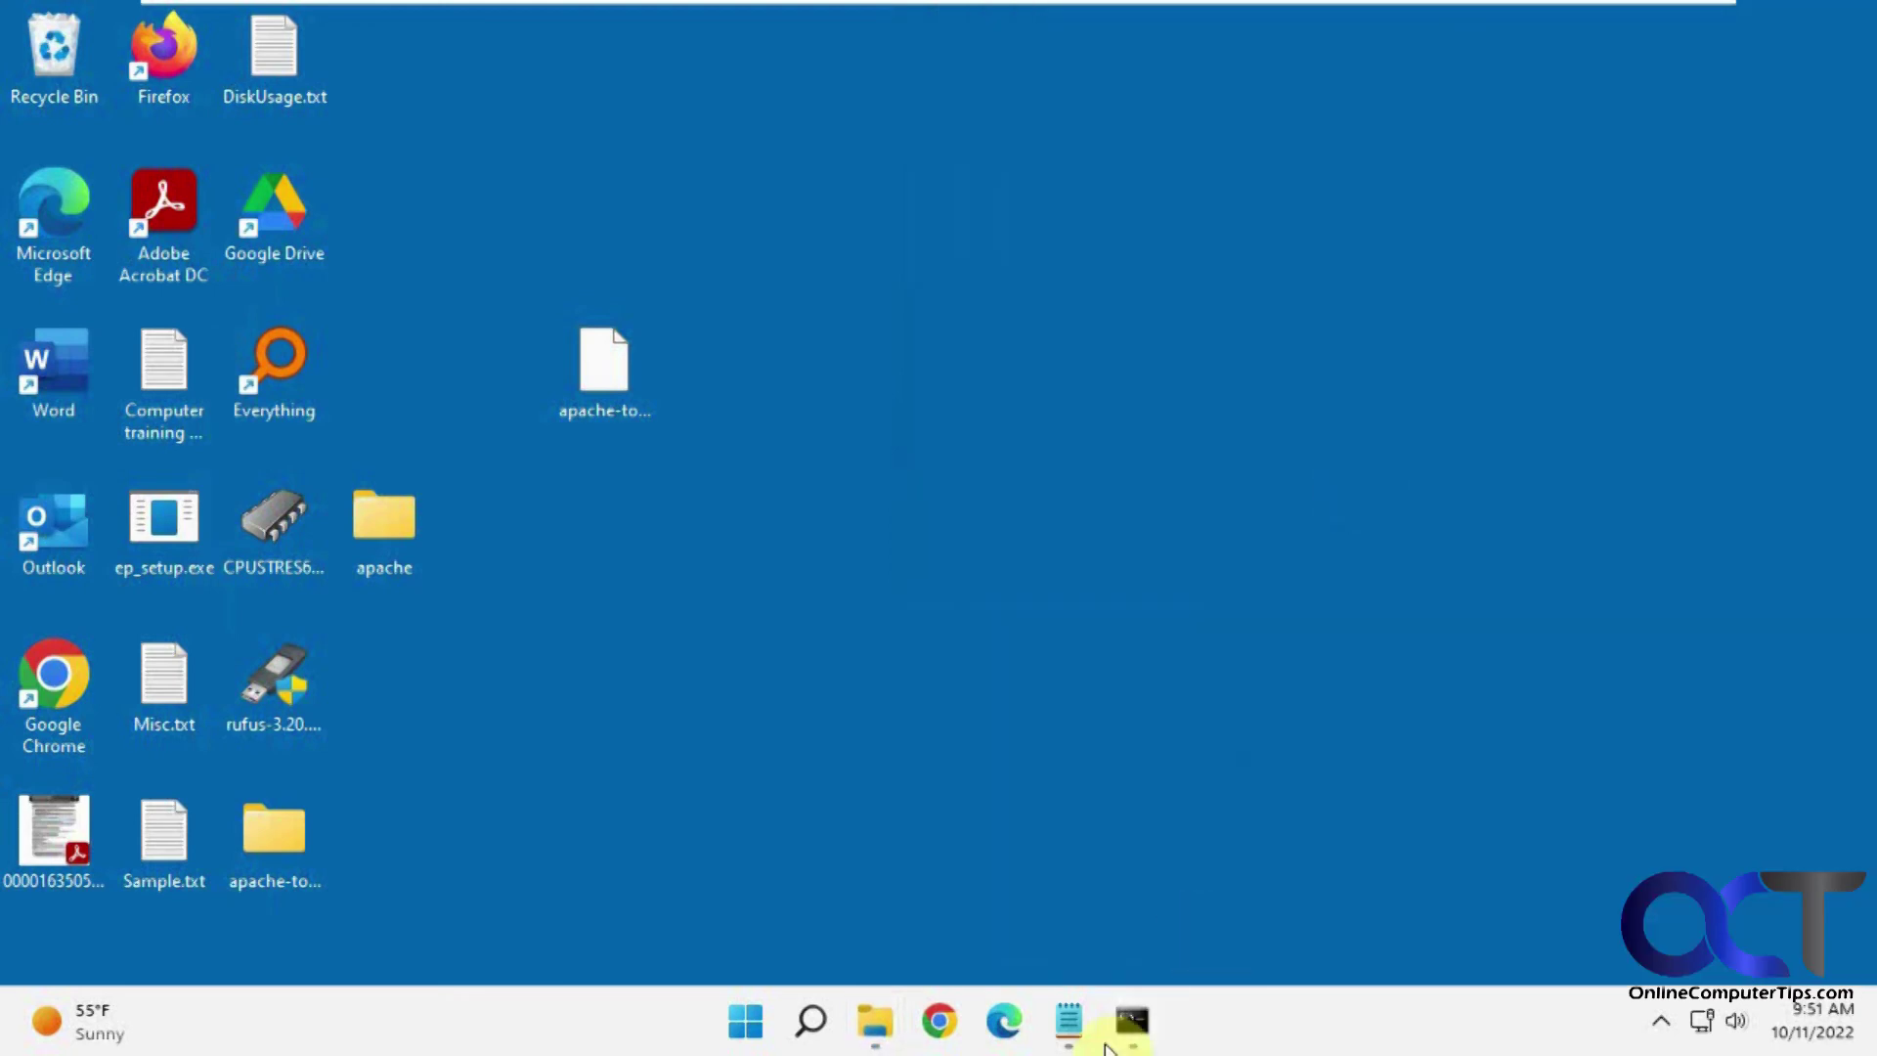
Step: Restore the Command Prompt window showing the finished tar extraction log
left_click(1132, 1021)
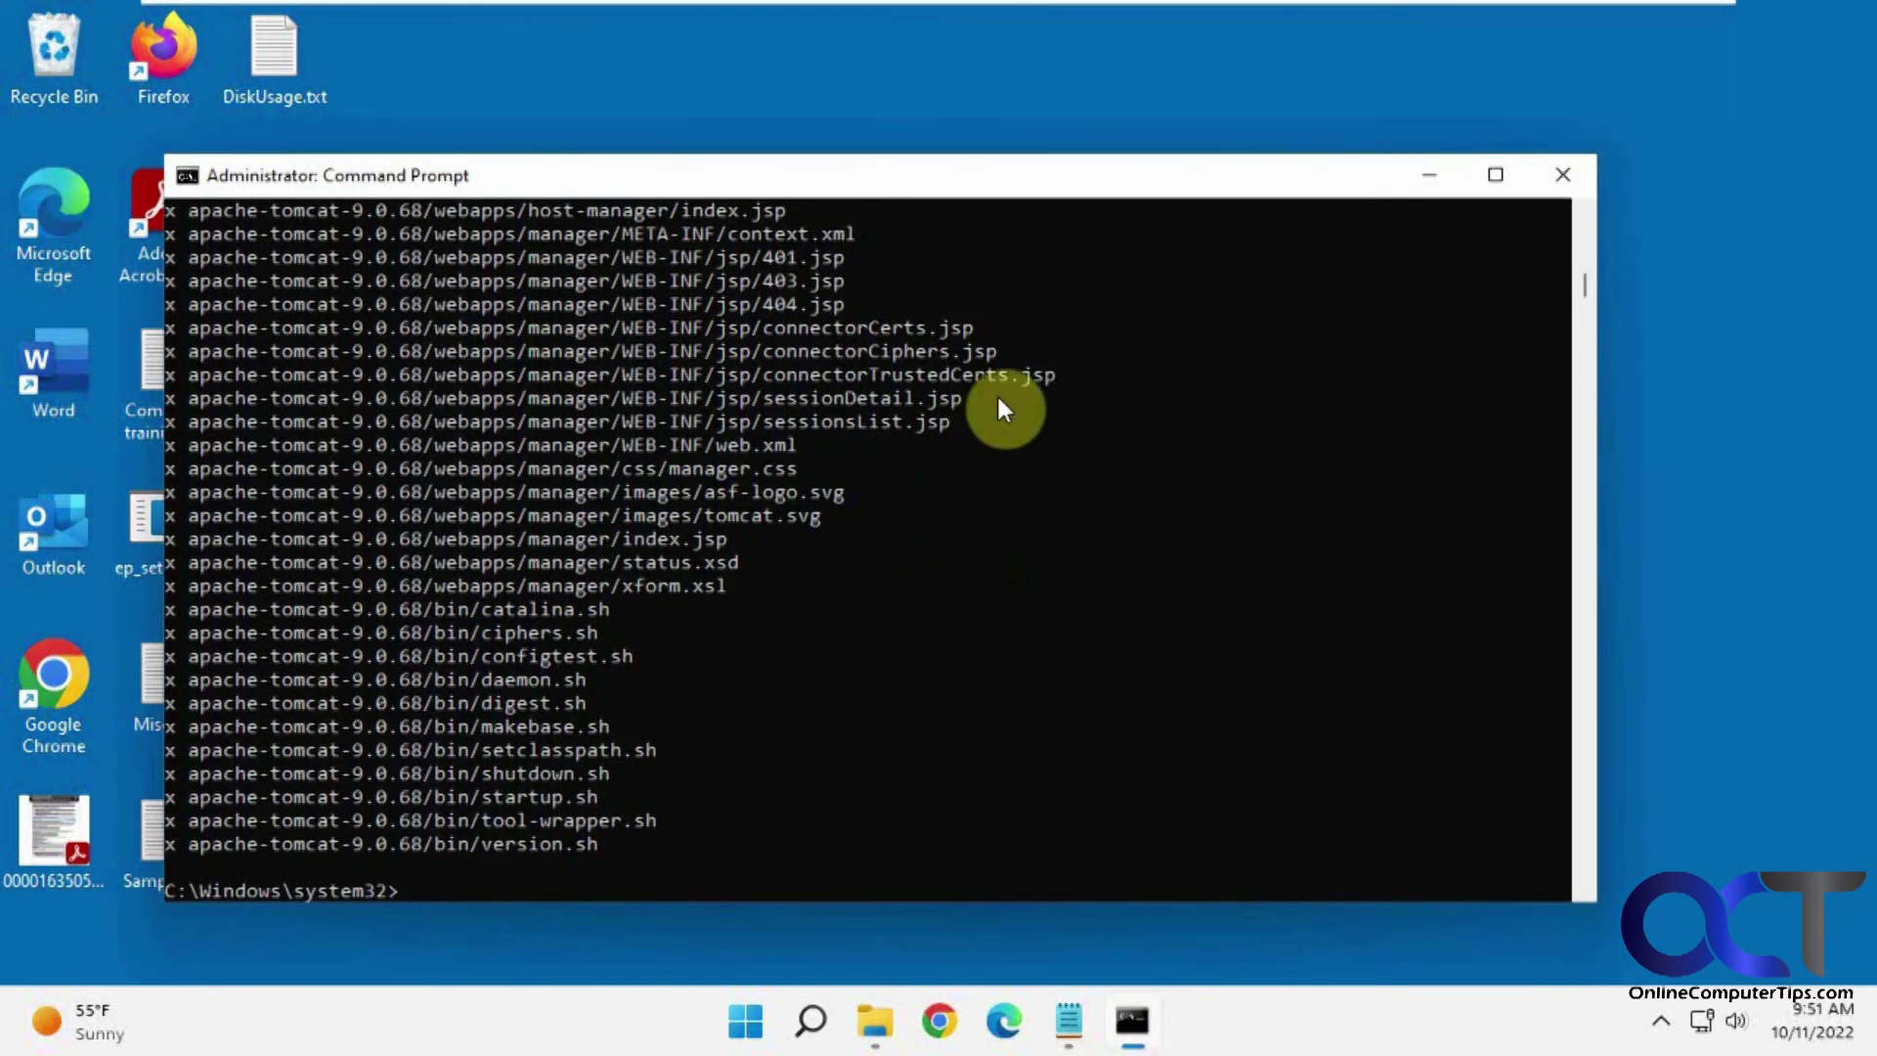